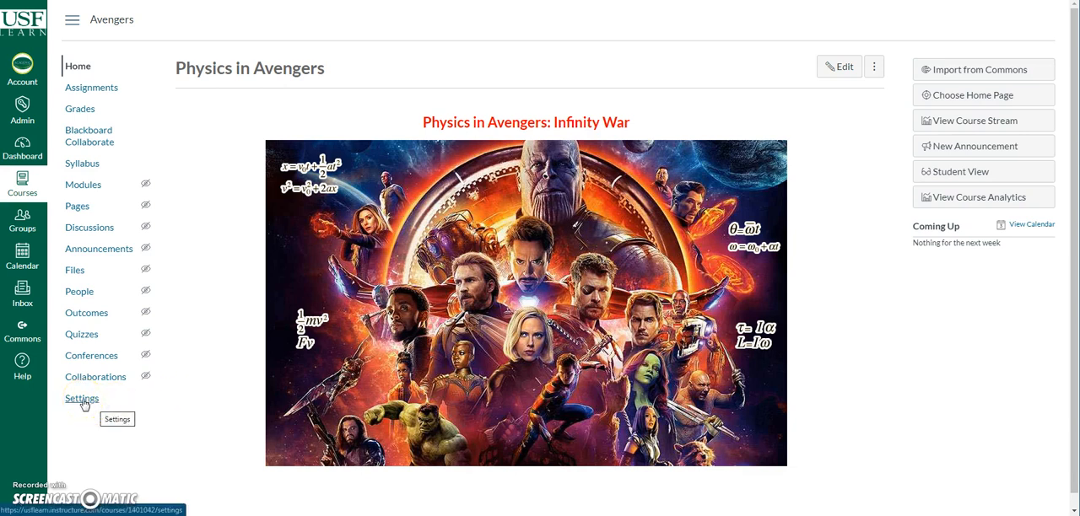
Step: Review the course details and feature options in the course settings, and open the course gradebook
left_click(84, 404)
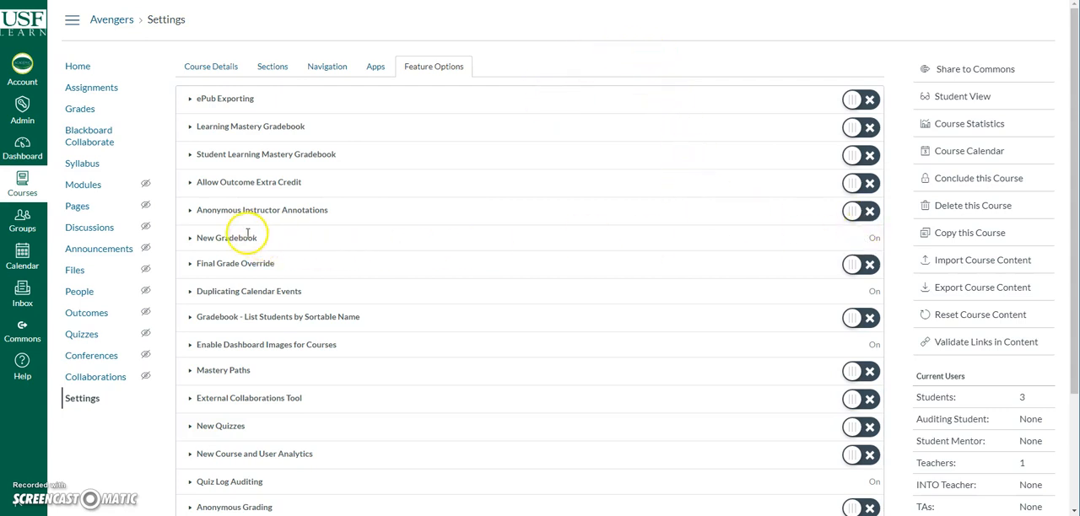
left_click(83, 398)
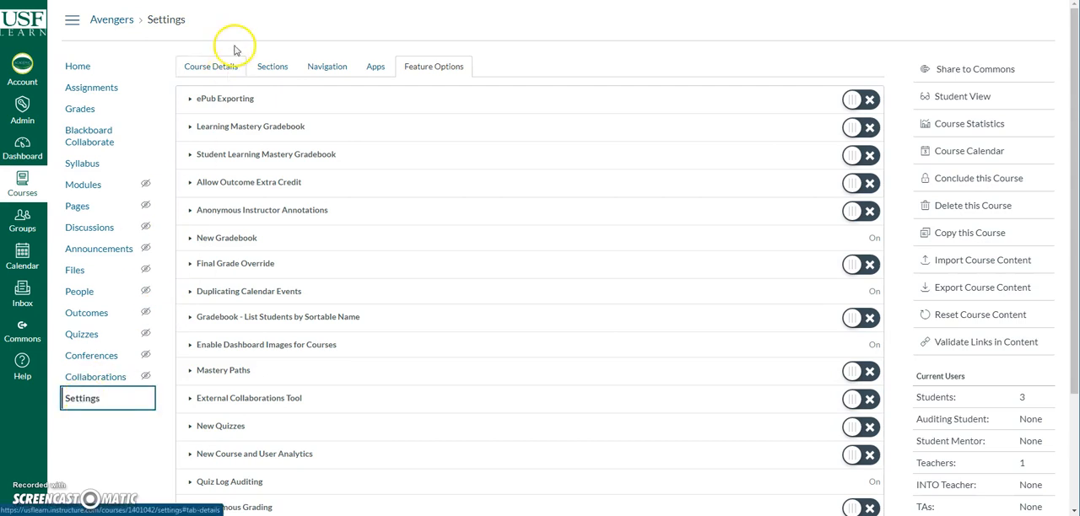
left_click(216, 69)
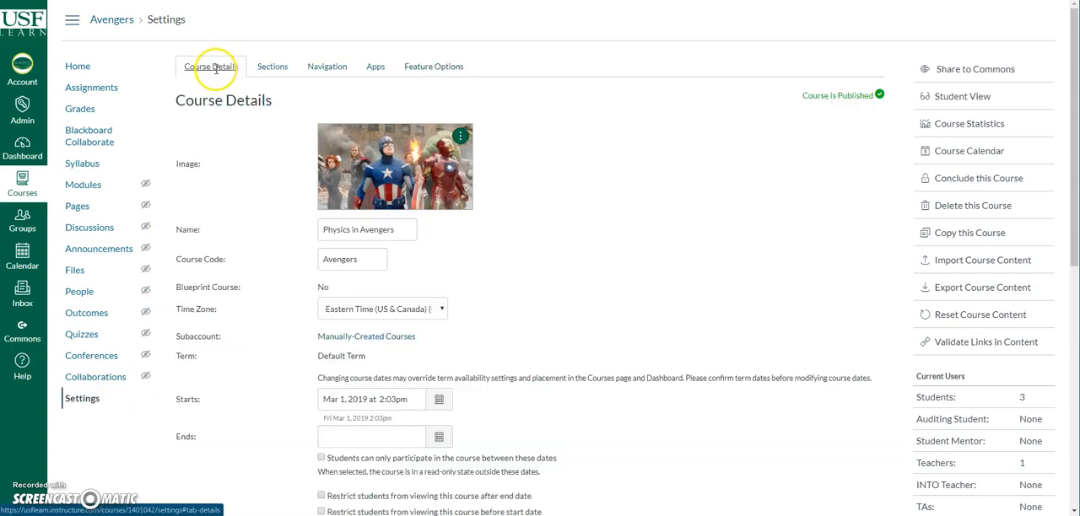
left_click(432, 67)
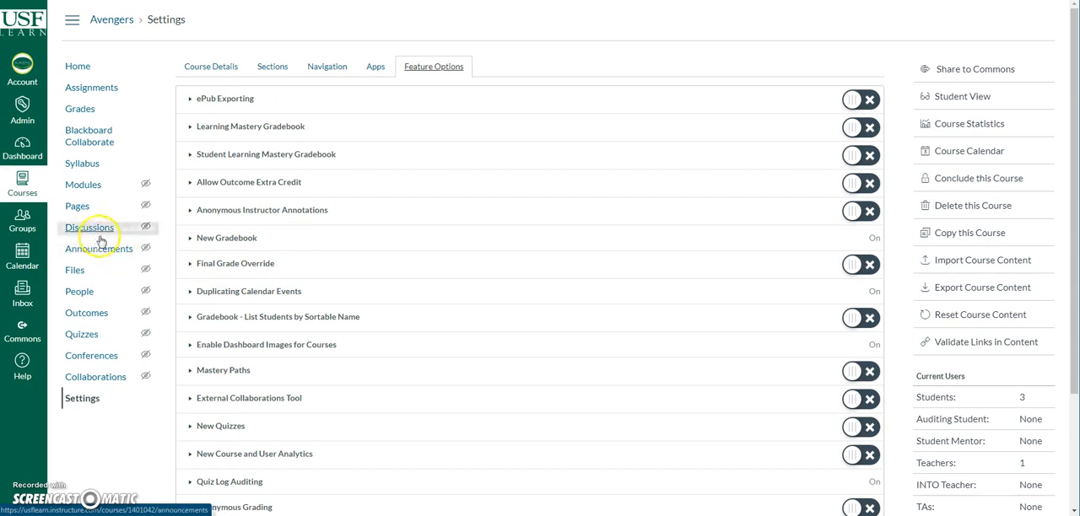
left_click(81, 109)
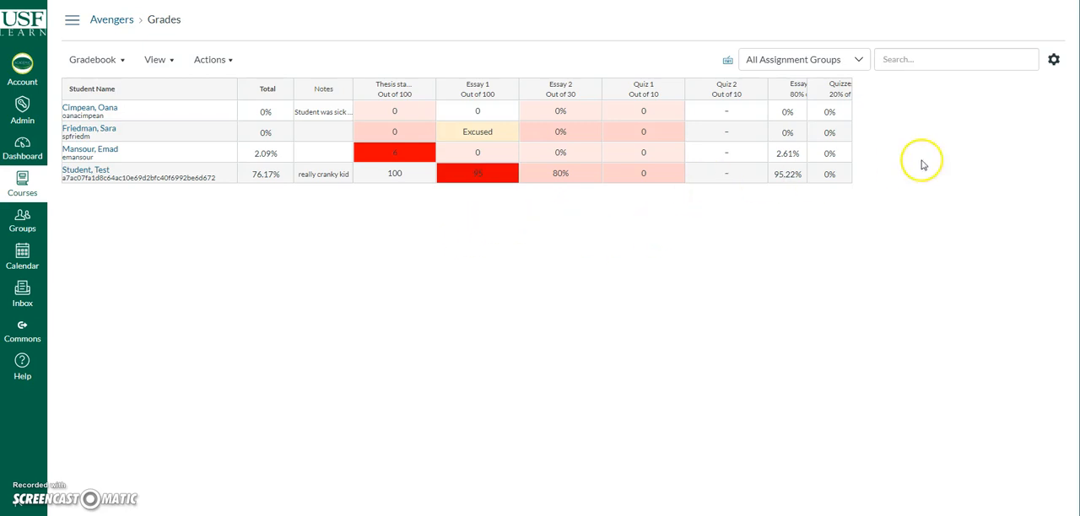
Step: In the gradebook's late policies, try a 100% grade for missing submissions and set it back to 0%
left_click(1054, 60)
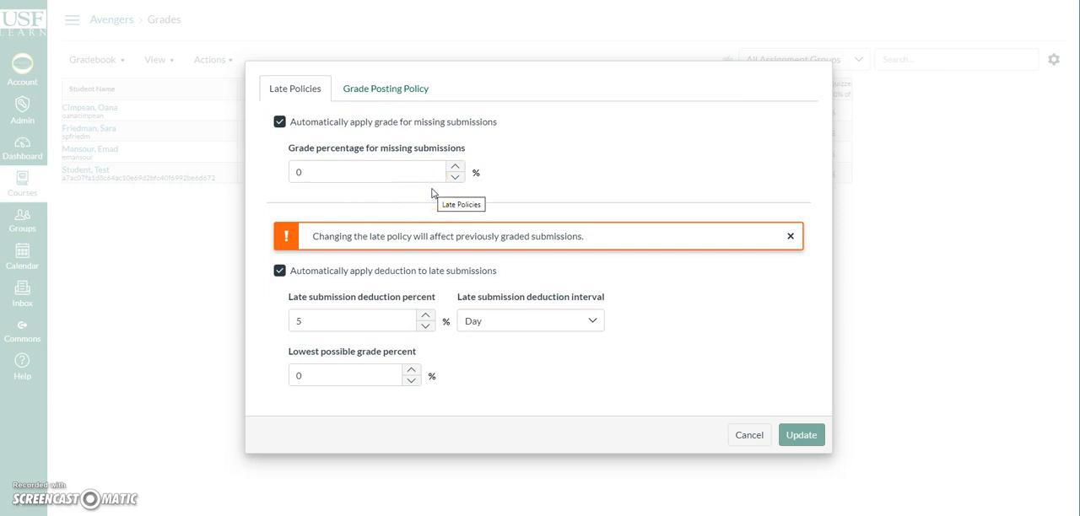
left_click(308, 172)
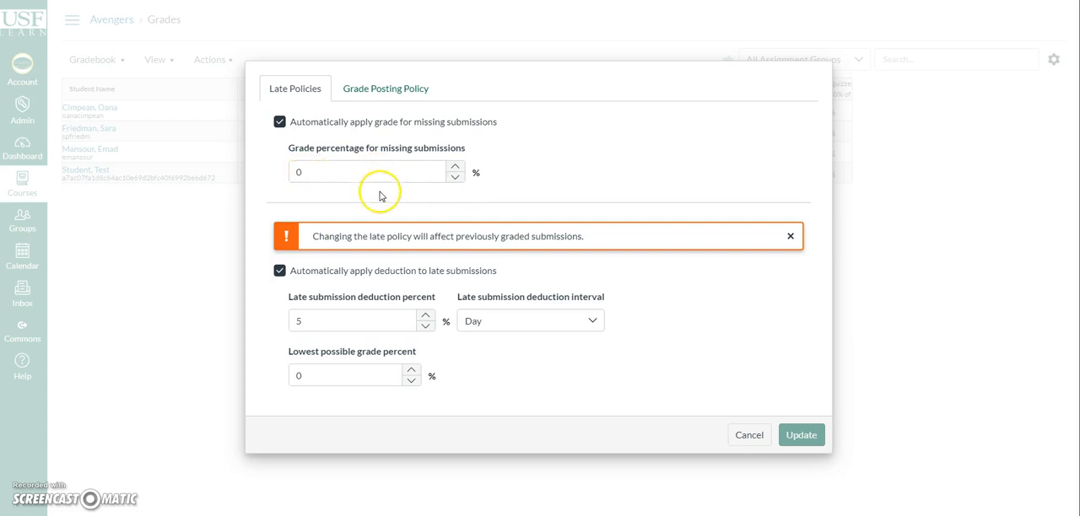
double_click(297, 173)
type("100")
left_click(558, 187)
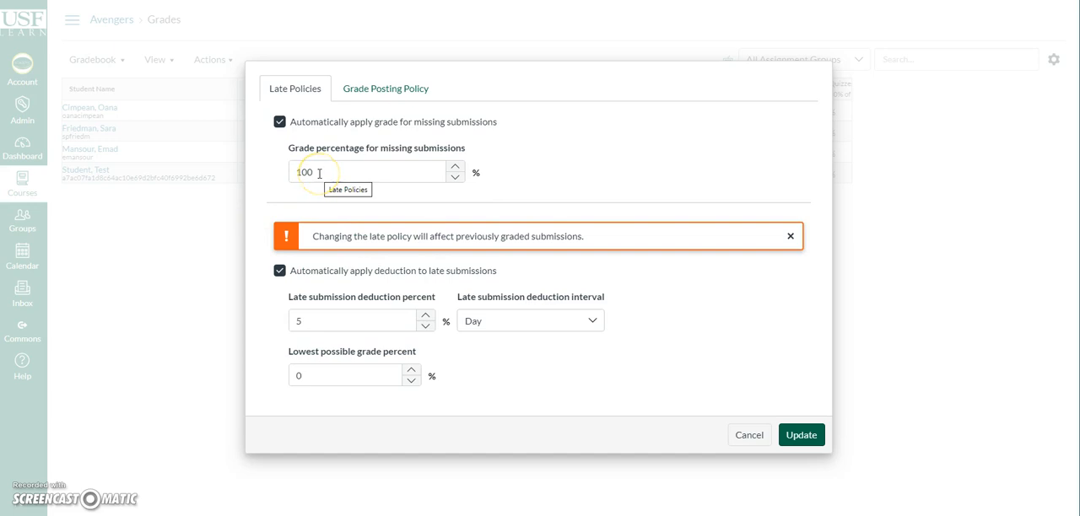
left_click_drag(319, 173, 282, 181)
type("0")
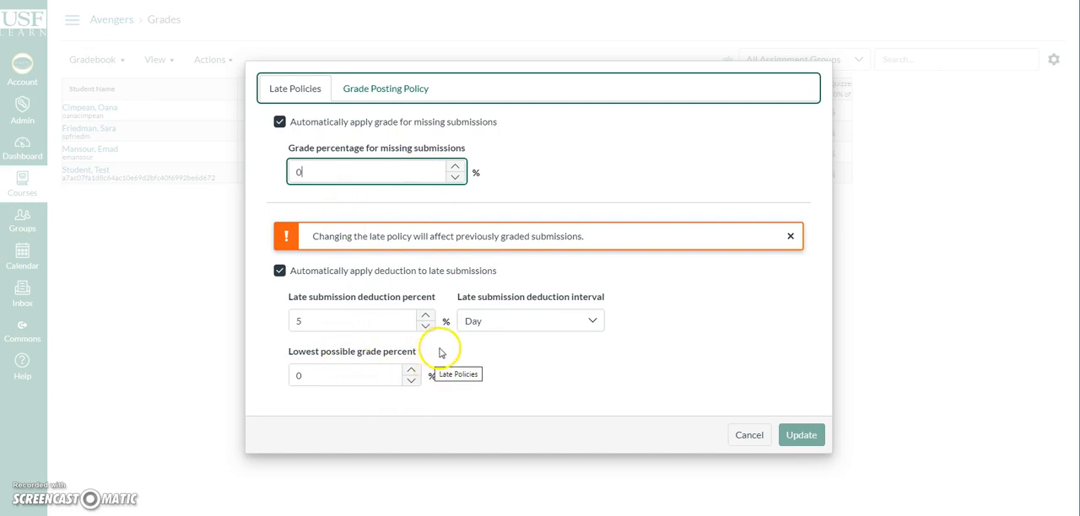
Step: Review the grade posting policy options in the gradebook settings and return to the late policies
left_click(380, 92)
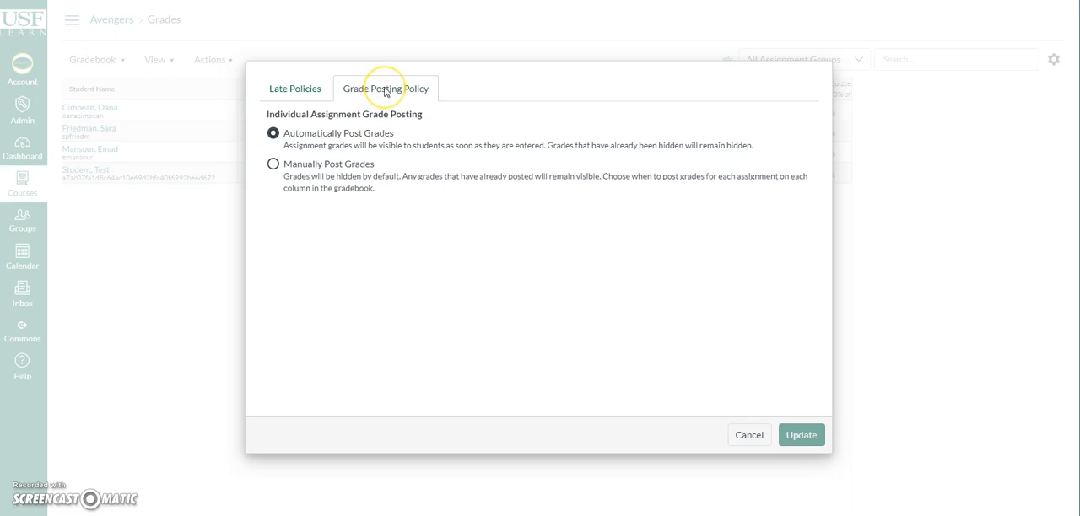
left_click(422, 95)
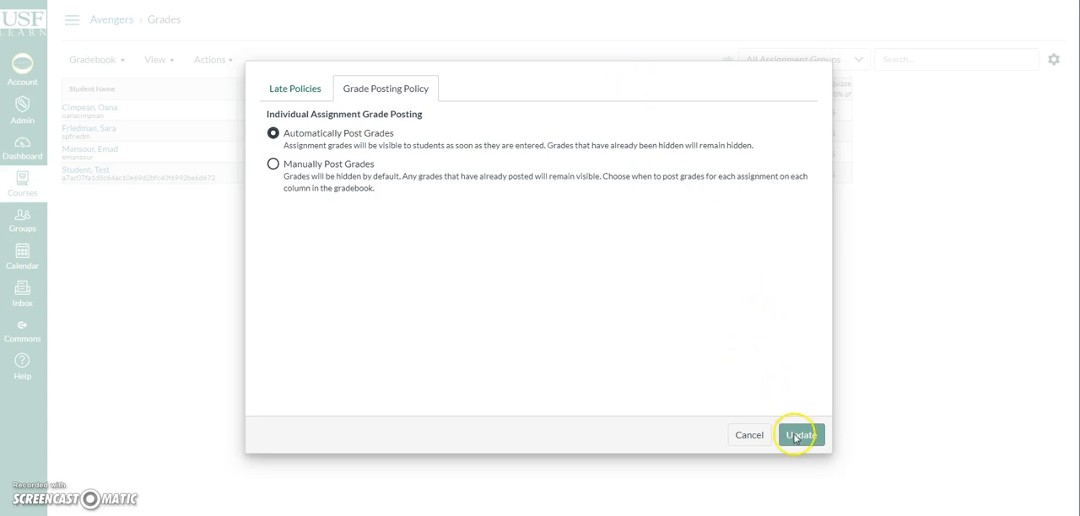
left_click(302, 95)
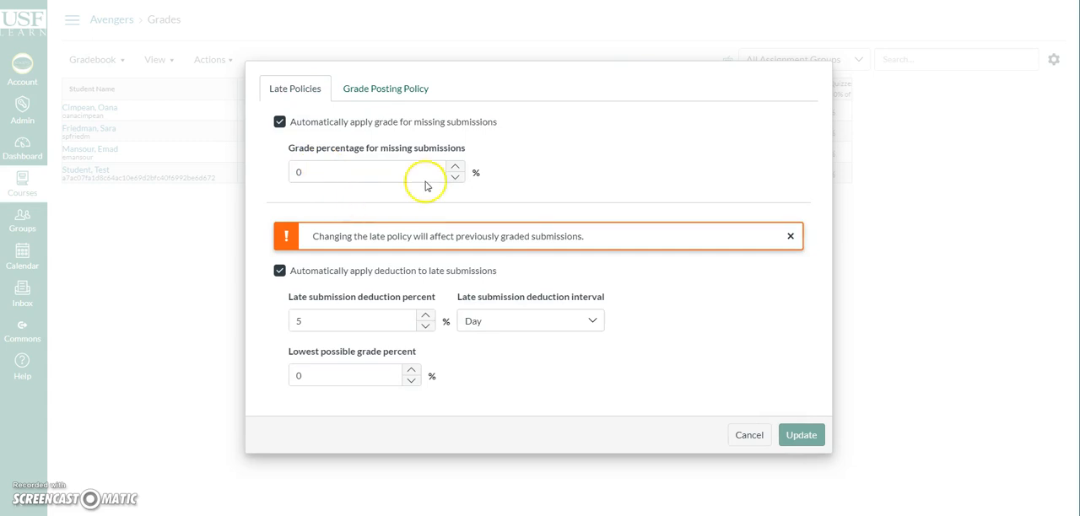
Step: Dismiss the late policy warning, try a 1% grade for missing submissions, and discard the gradebook settings changes
left_click(454, 172)
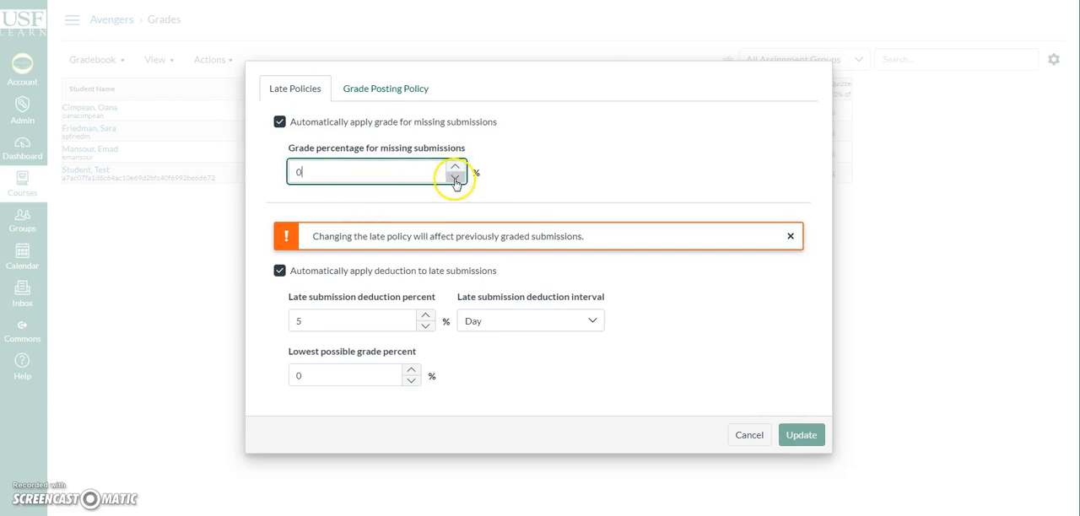
left_click(791, 236)
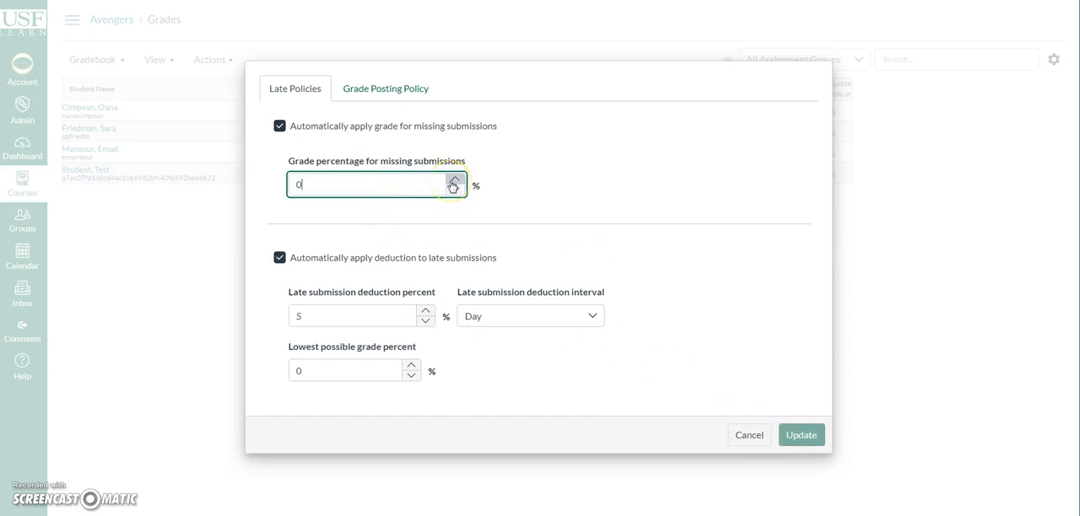
left_click_drag(346, 185, 271, 191)
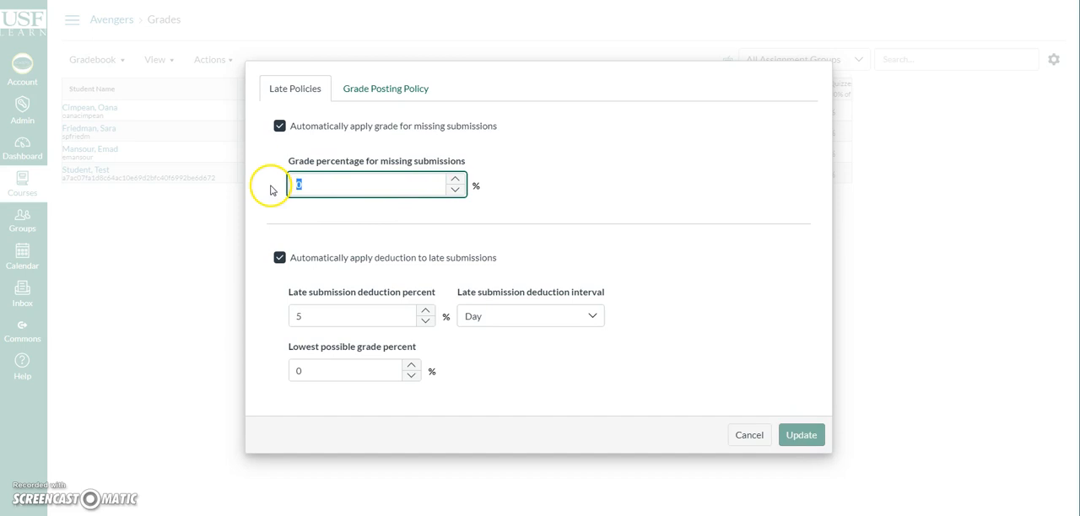
type("1")
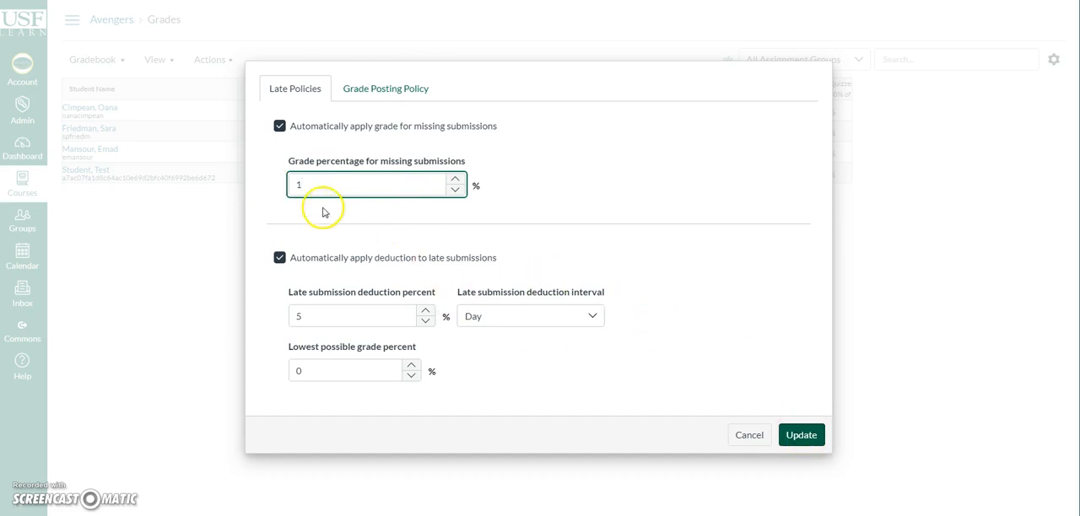
left_click_drag(292, 183, 272, 183)
type("0")
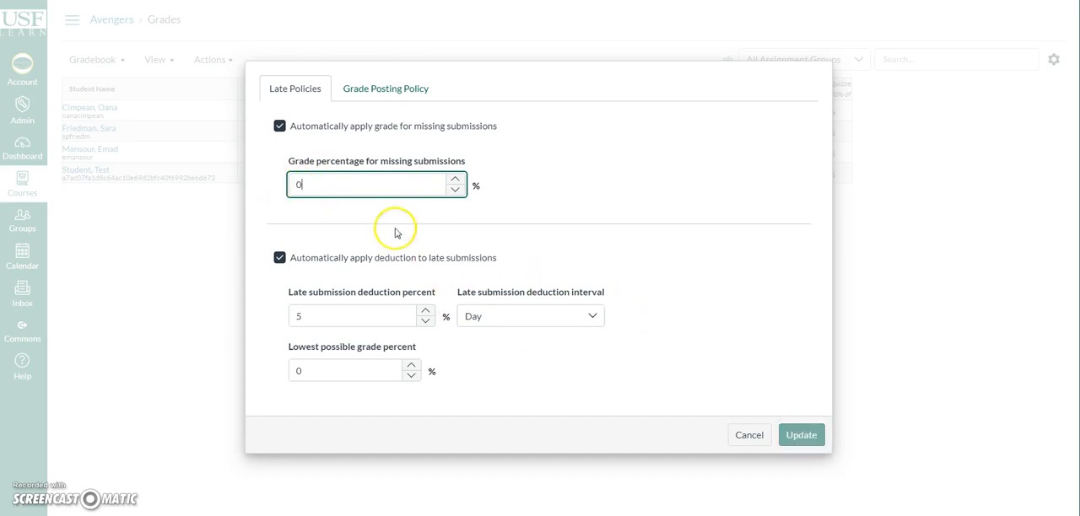
left_click(749, 435)
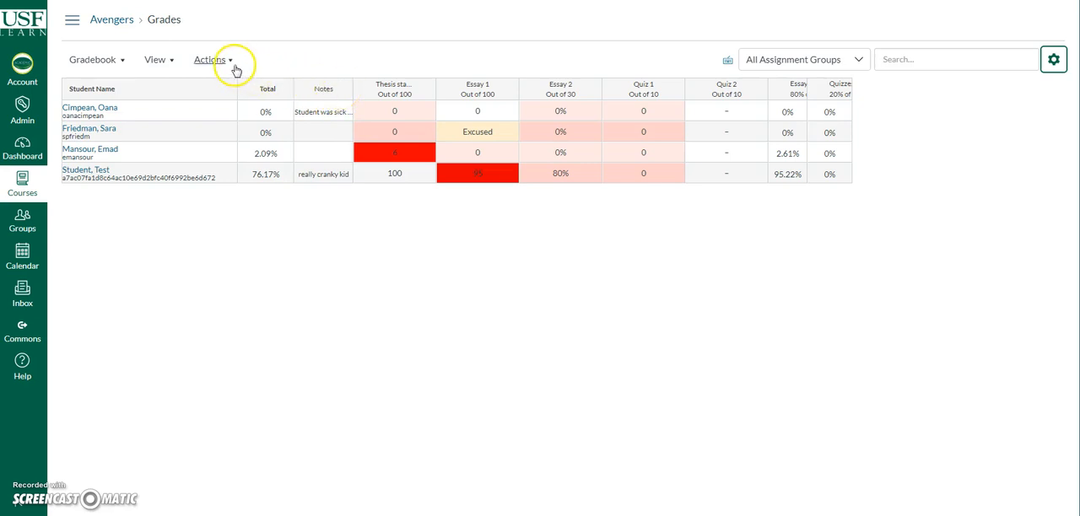
Step: Open the gradebook's Individual View and look through its global settings and content sections
left_click(119, 68)
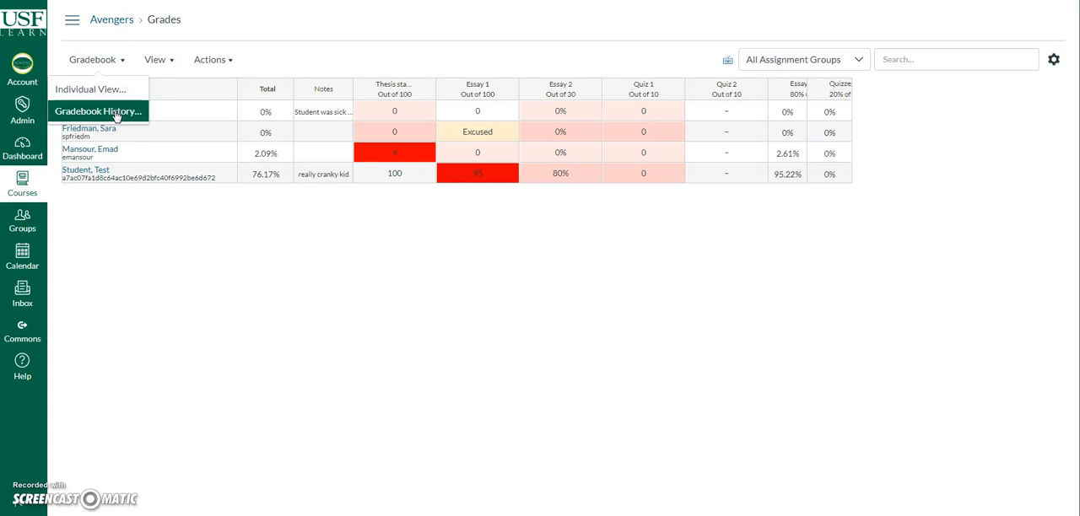
left_click(107, 94)
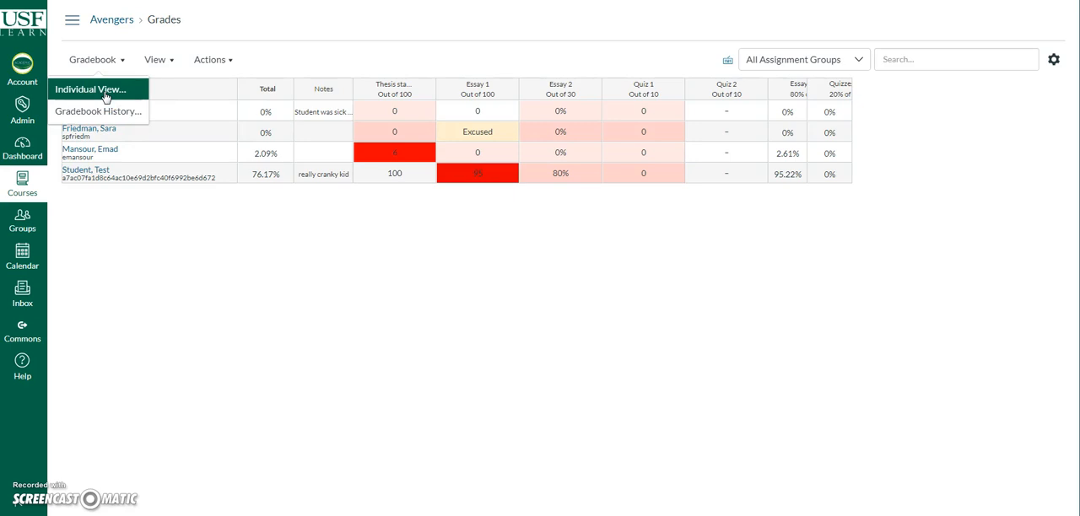
left_click(106, 90)
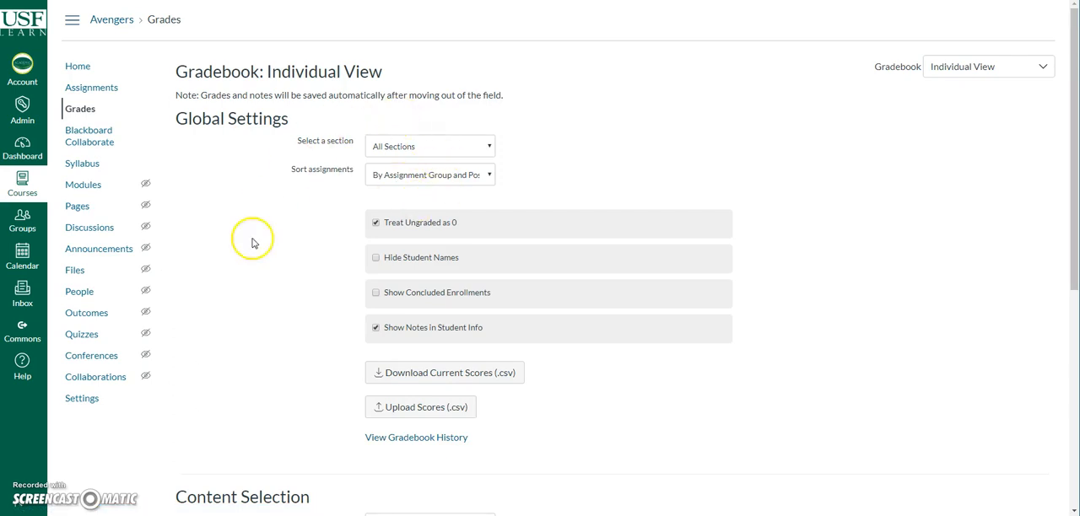
scroll(673, 302, "down", 5)
scroll(672, 301, "up", 5)
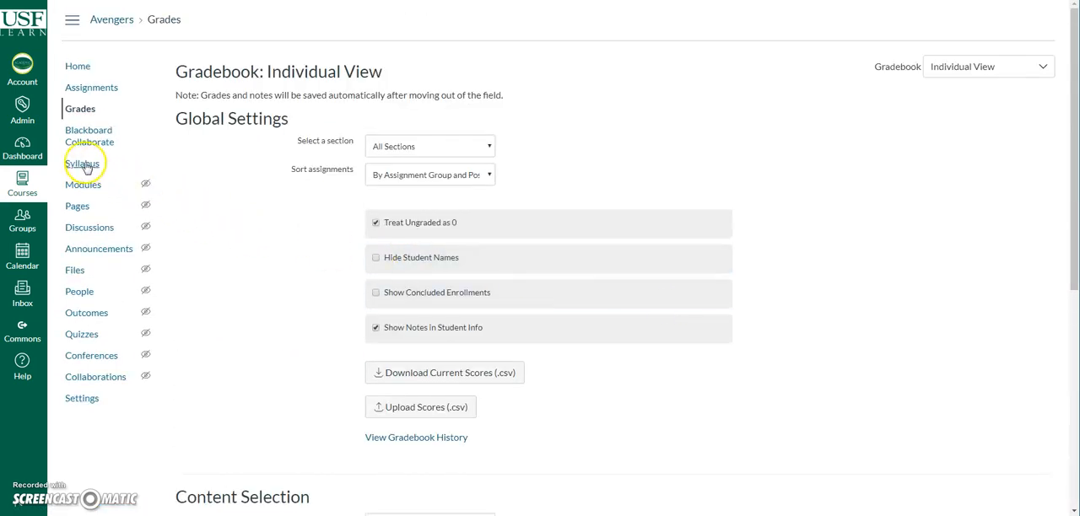
Step: Switch the course grades from Individual View back to the full gradebook grid
left_click(80, 71)
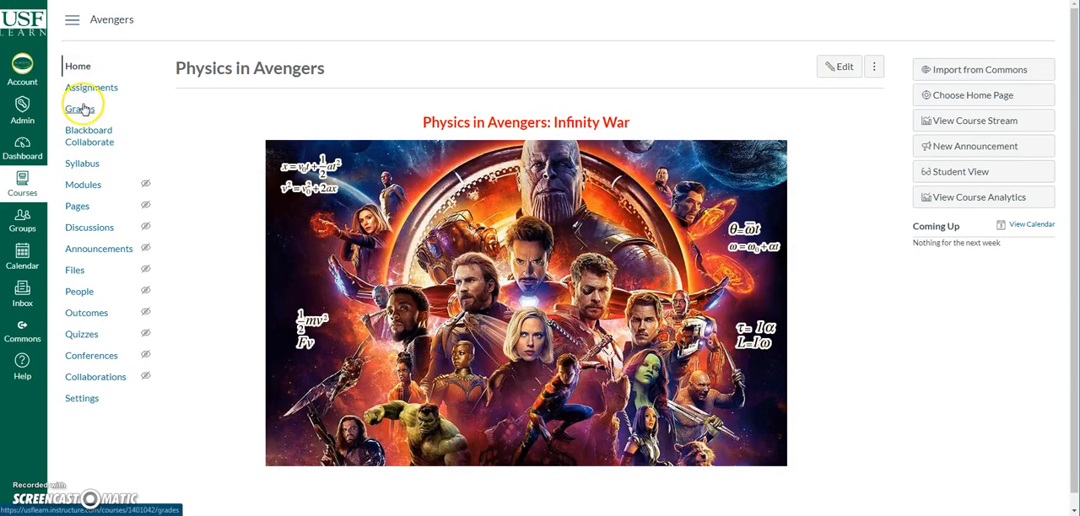
left_click(84, 110)
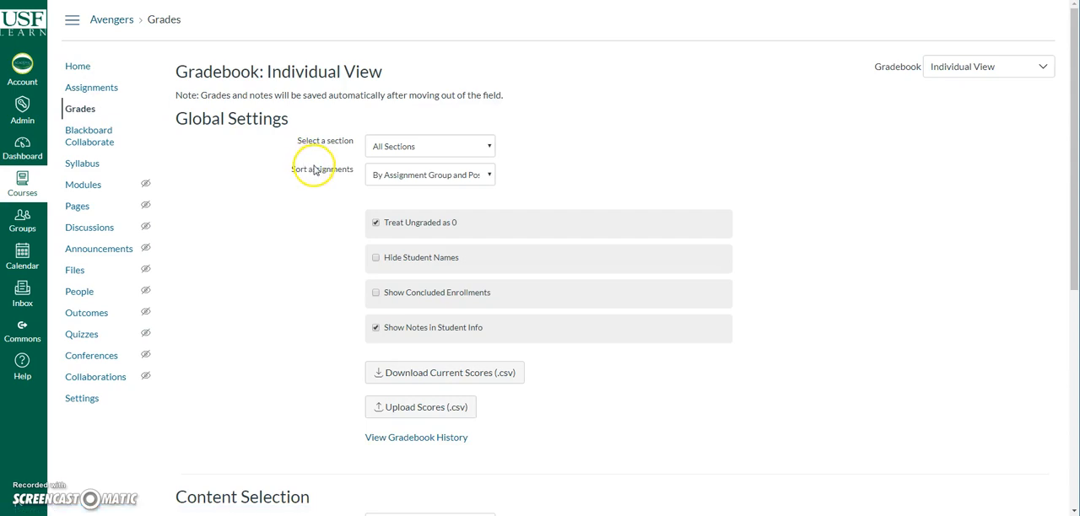
left_click(1047, 69)
left_click(965, 109)
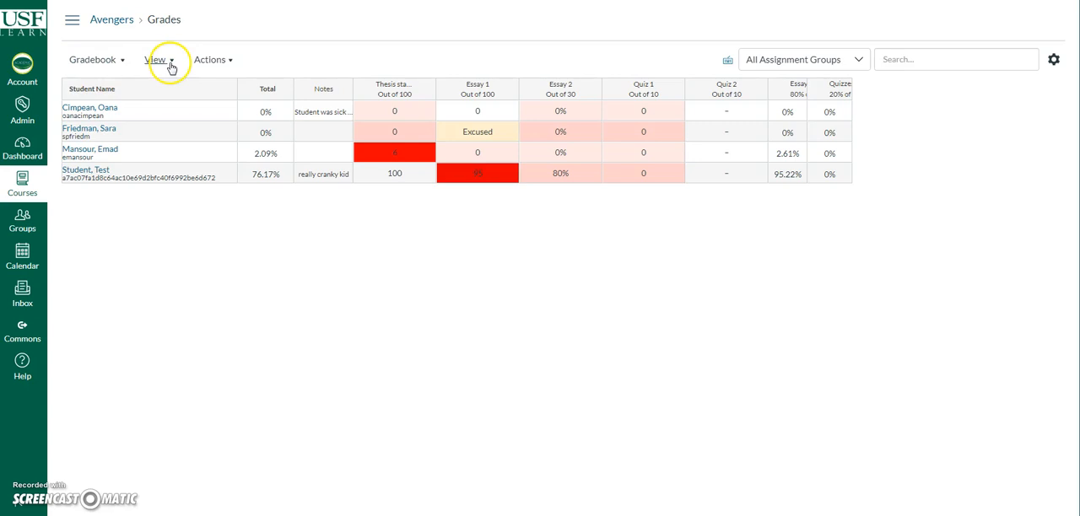
left_click(226, 63)
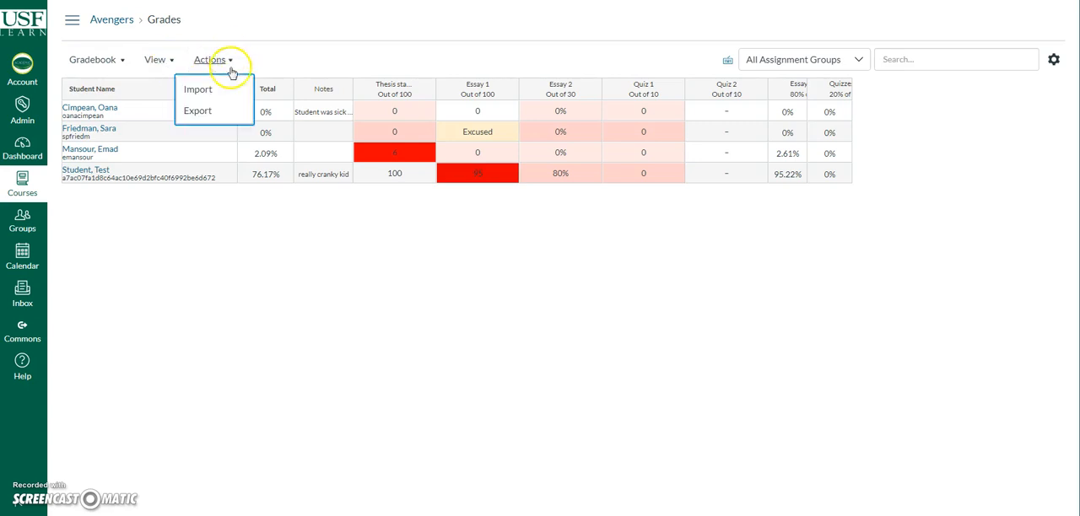
left_click(354, 49)
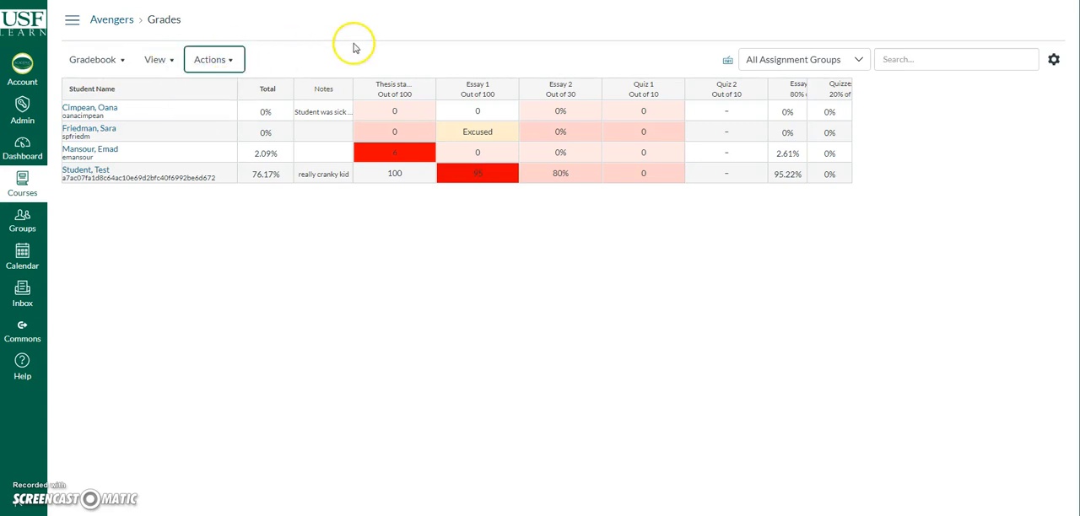
Step: Hide the Notes column in the gradebook and show it again
left_click(167, 62)
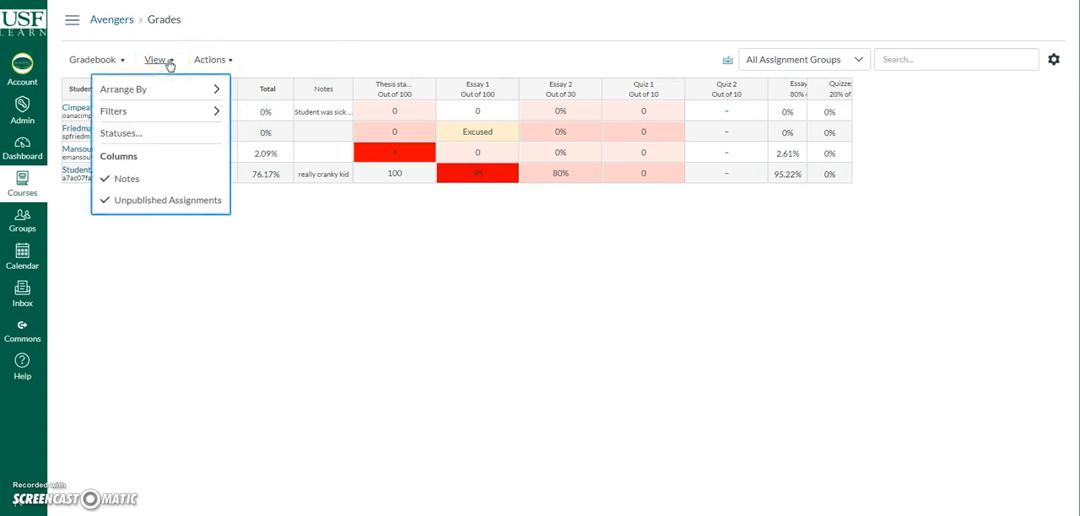
left_click(120, 184)
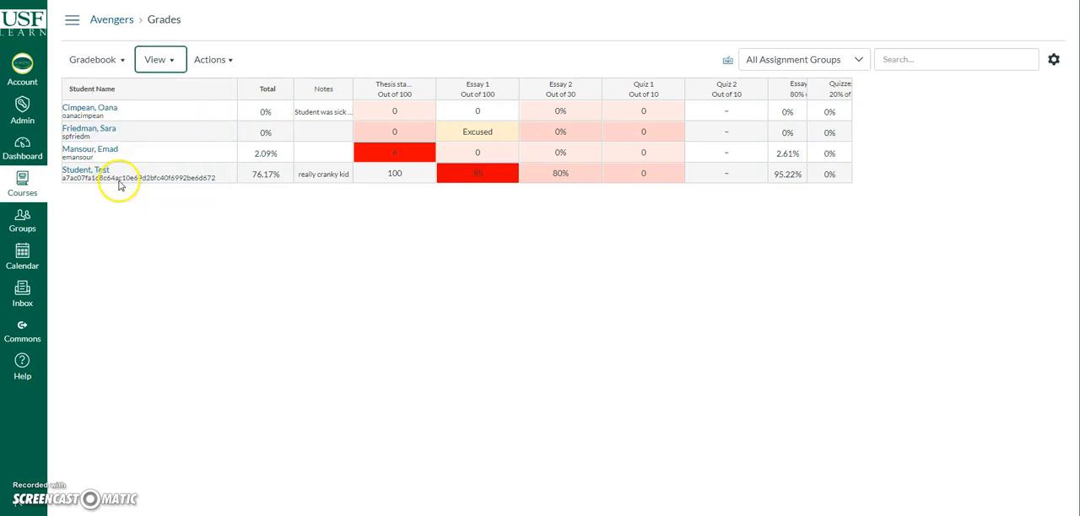
left_click(156, 62)
left_click(139, 178)
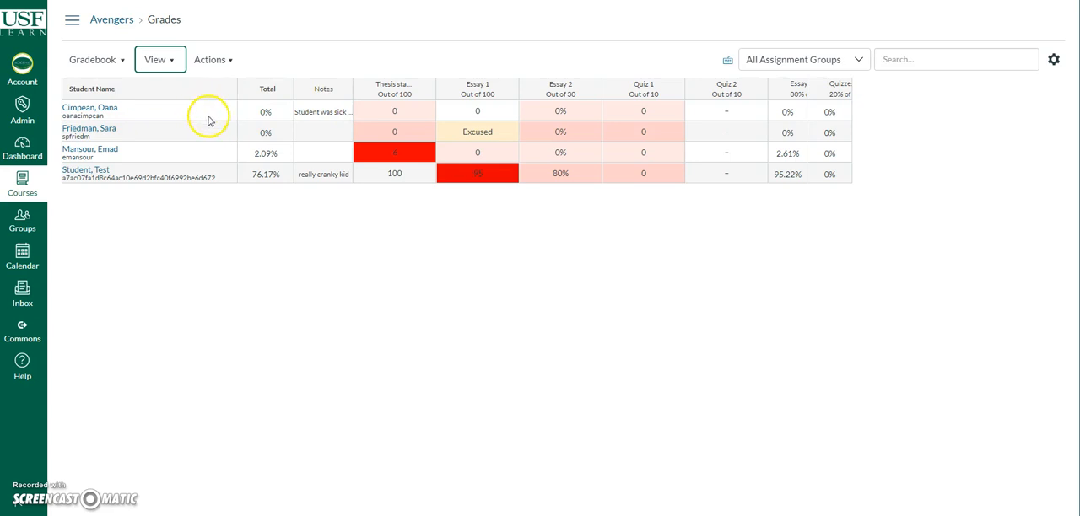
Step: Review the assignment arrangement options and remove the Assignment Groups filter from the gradebook view
left_click(173, 63)
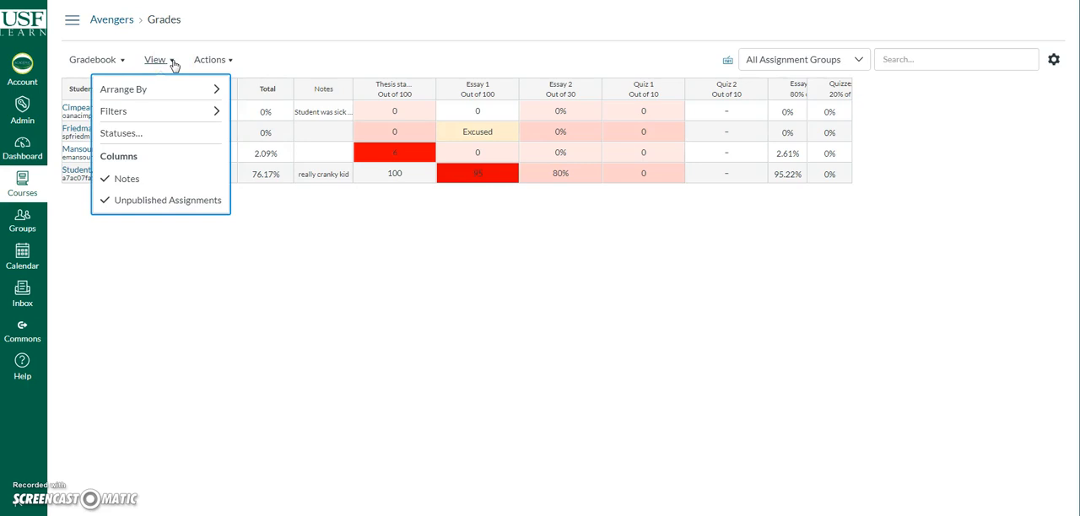
mouse_move(181, 90)
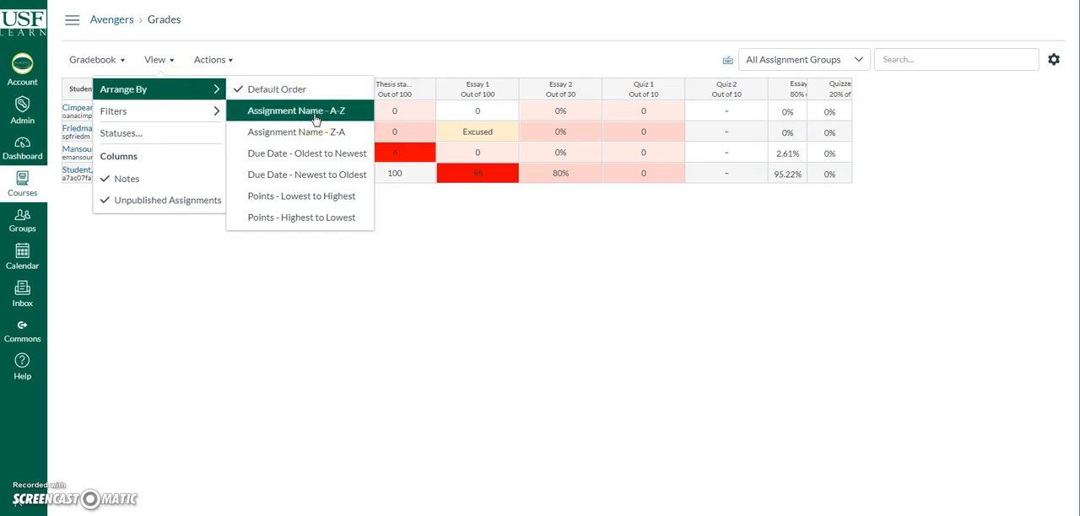
left_click(302, 199)
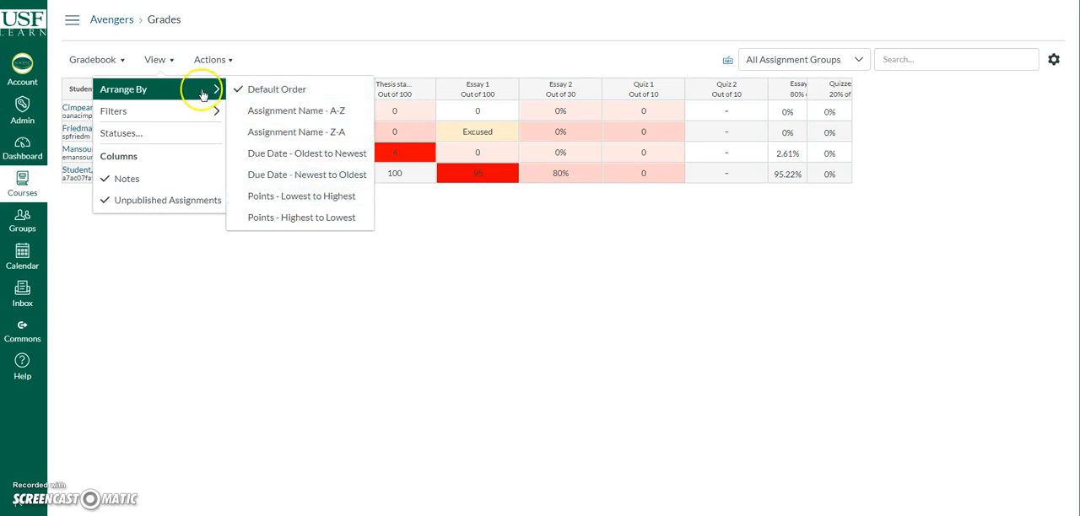
mouse_move(189, 114)
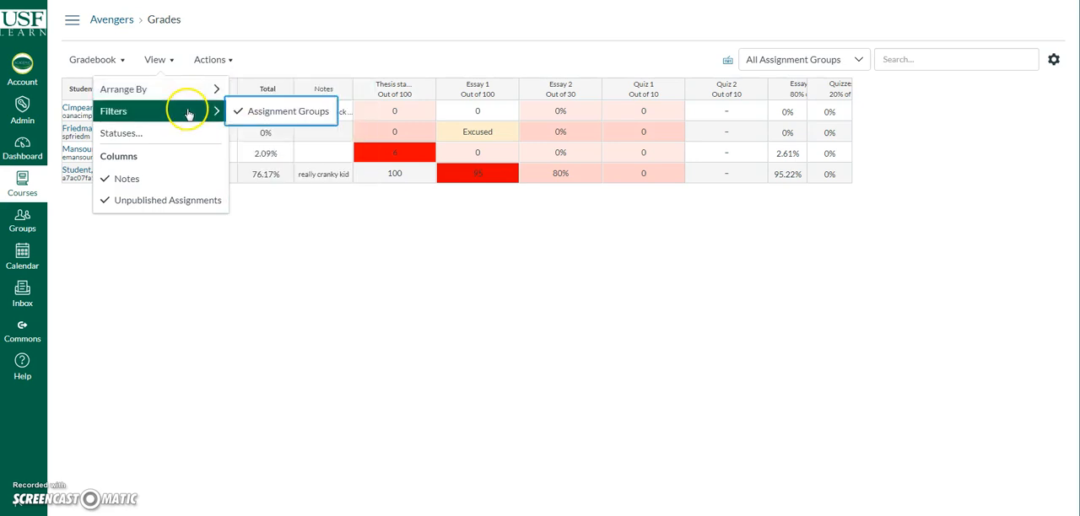
left_click(248, 112)
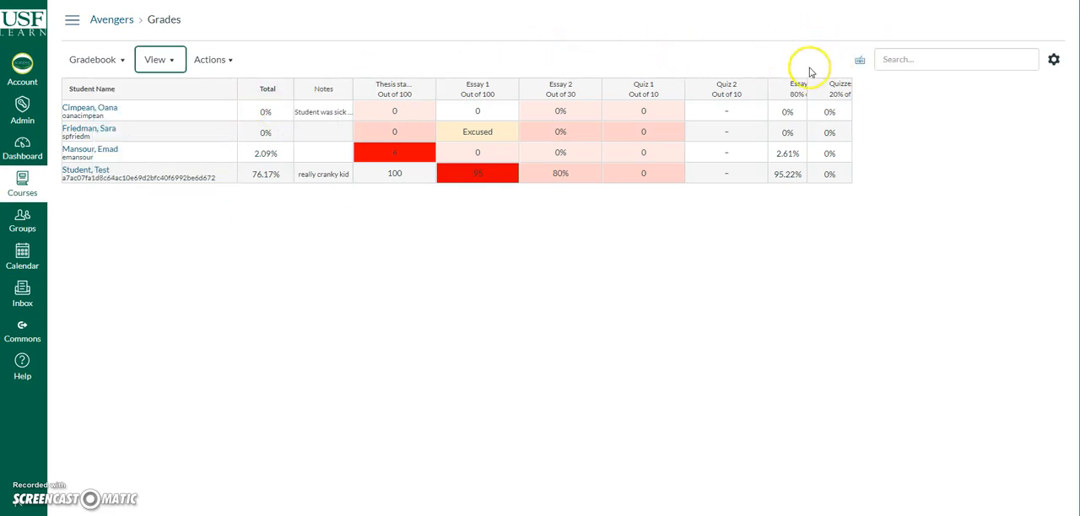
Step: Turn the Assignment Groups filter back on in the gradebook view
left_click(162, 61)
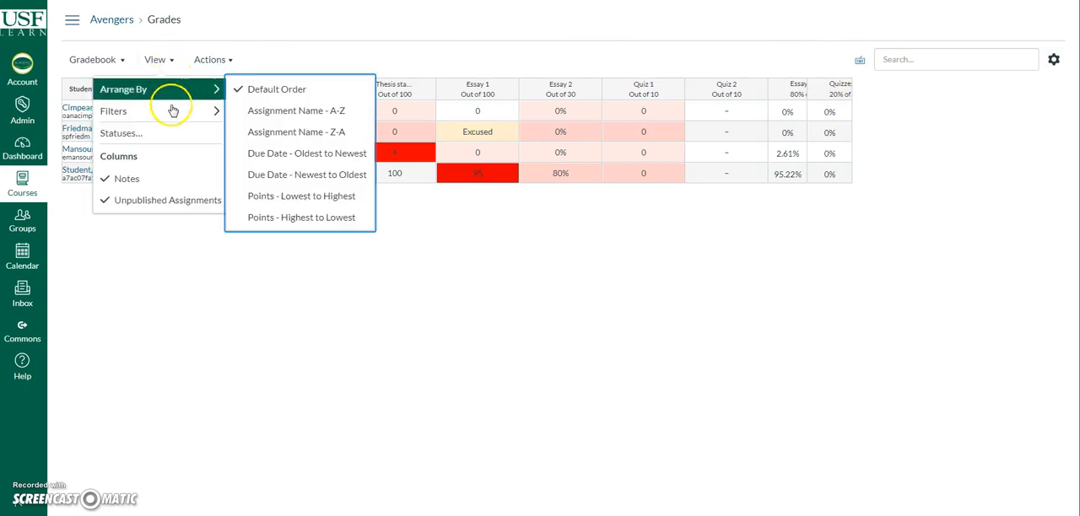
mouse_move(211, 118)
left_click(250, 111)
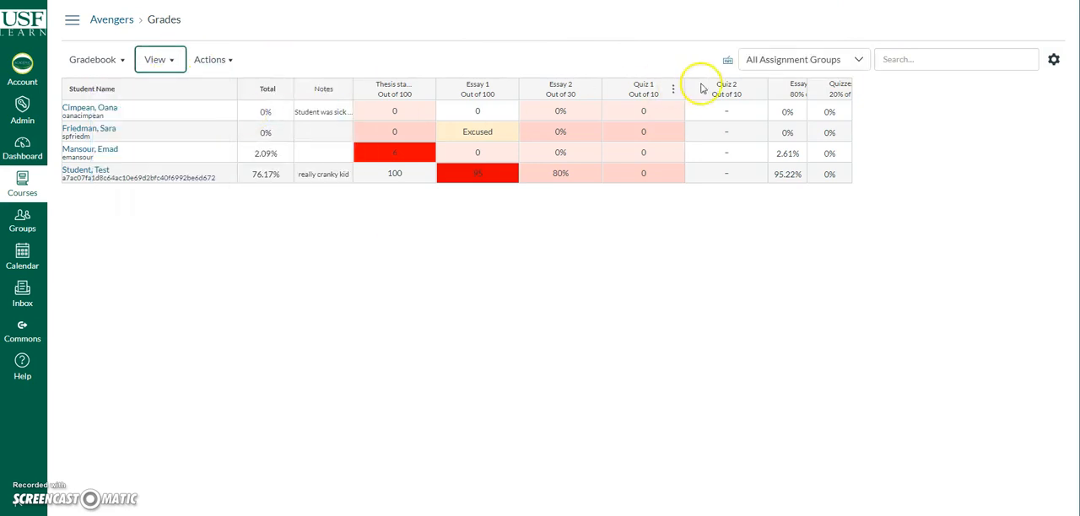
Step: Filter the gradebook to the Quizzes group and return it to All Assignment Groups
left_click(860, 63)
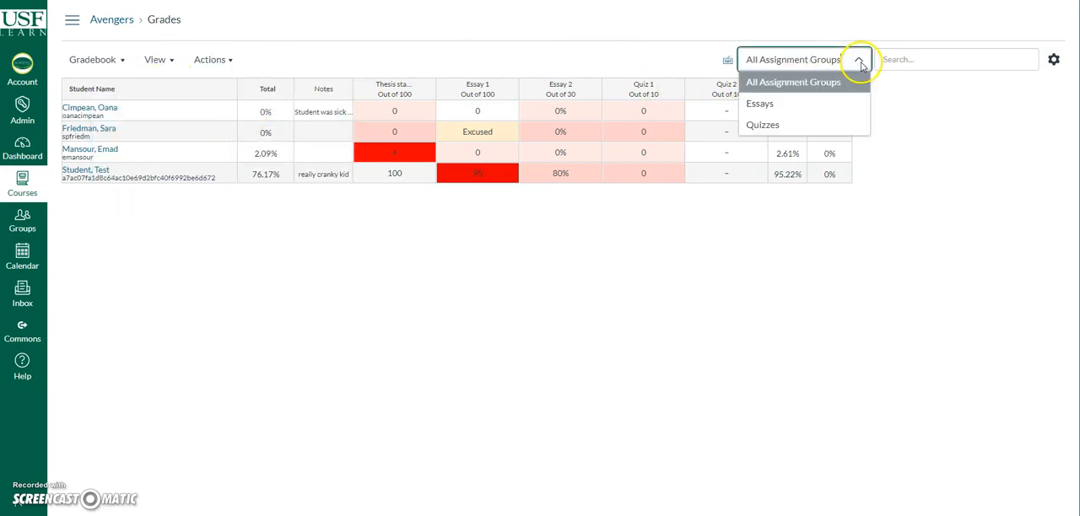
left_click(771, 126)
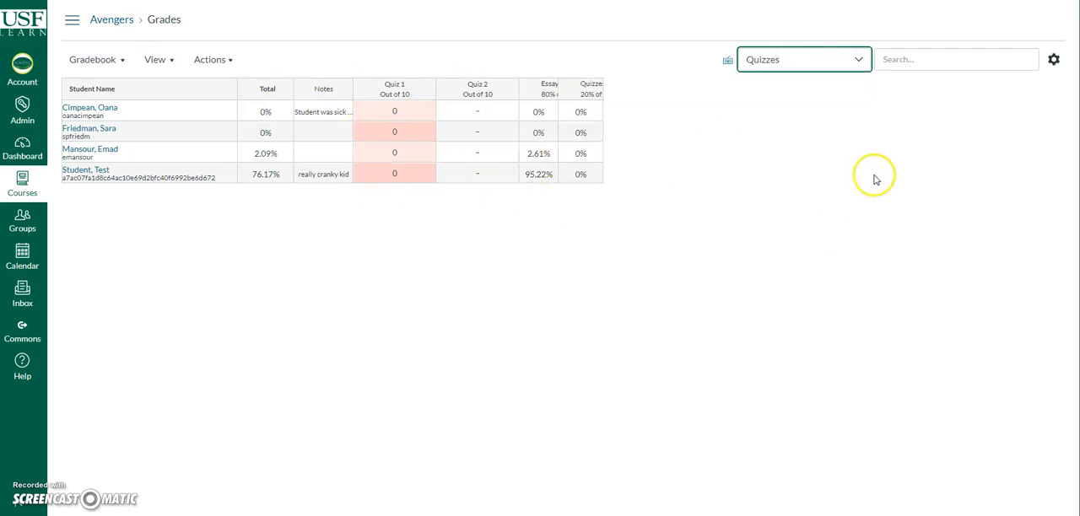
left_click(856, 63)
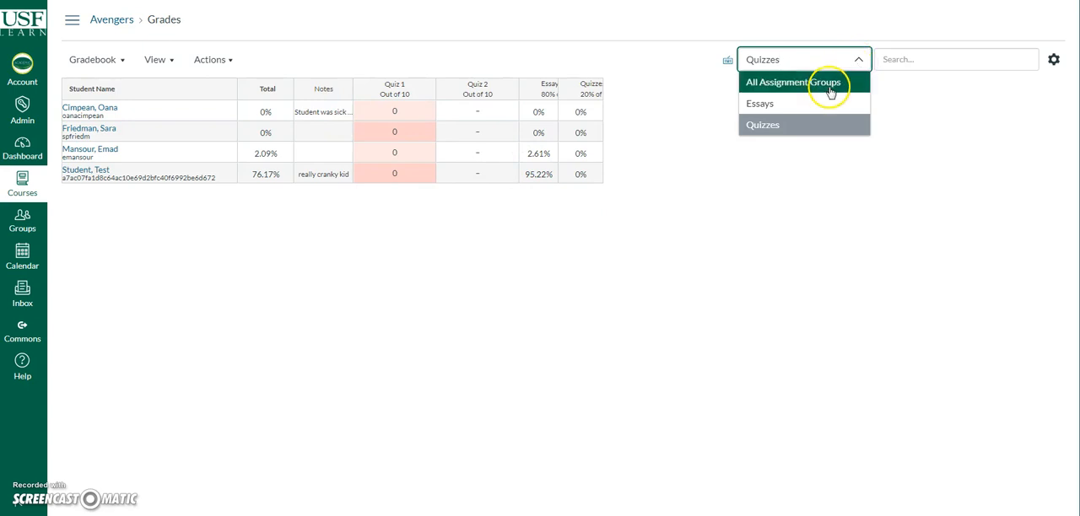
left_click(831, 88)
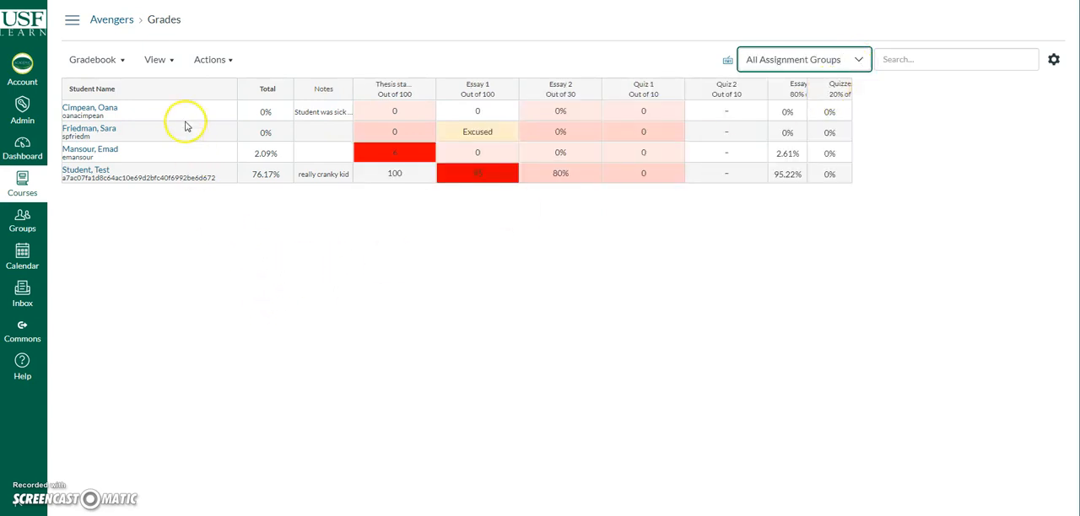
Step: Open the gradebook's Statuses settings and look at the color choices for the Late status without changing them
left_click(168, 62)
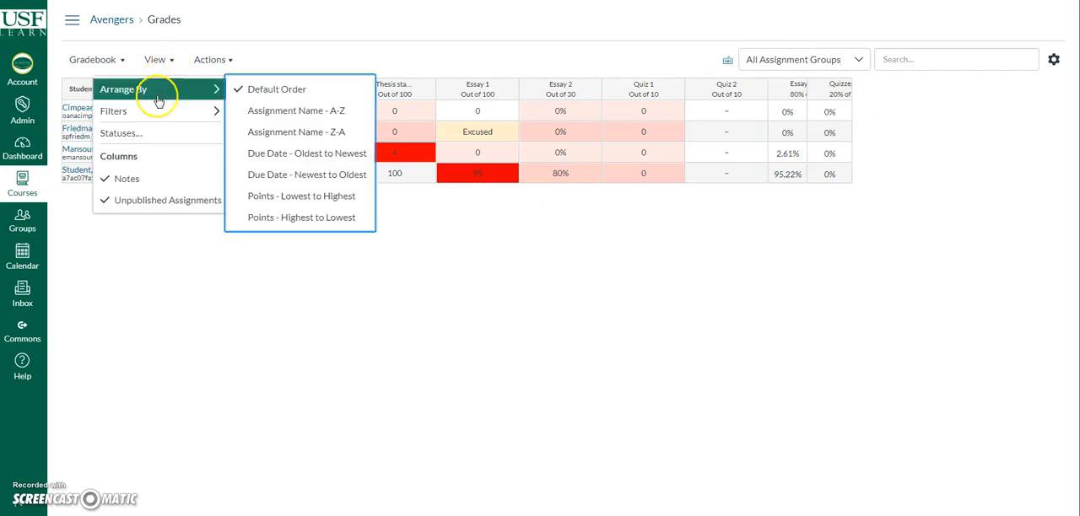
left_click(155, 133)
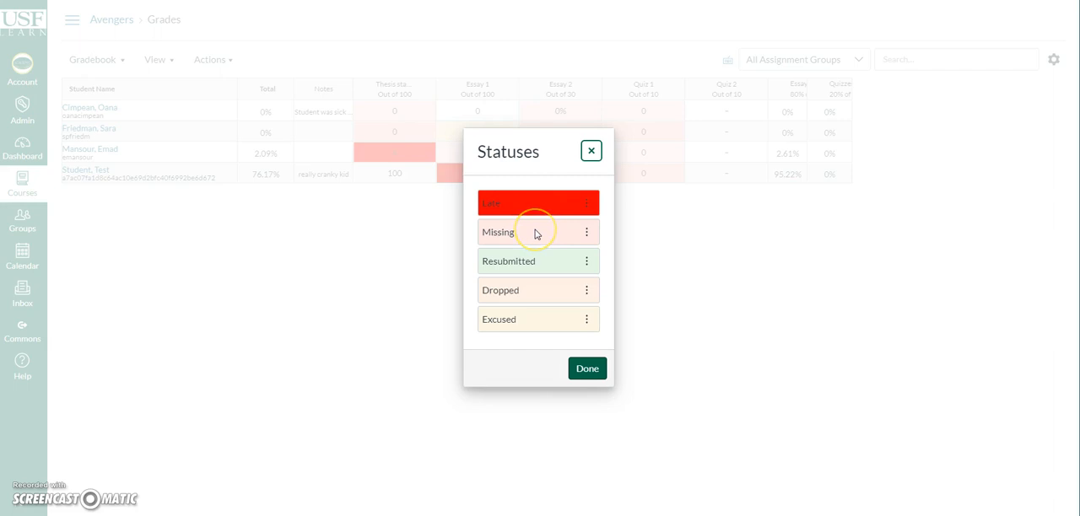
left_click(586, 203)
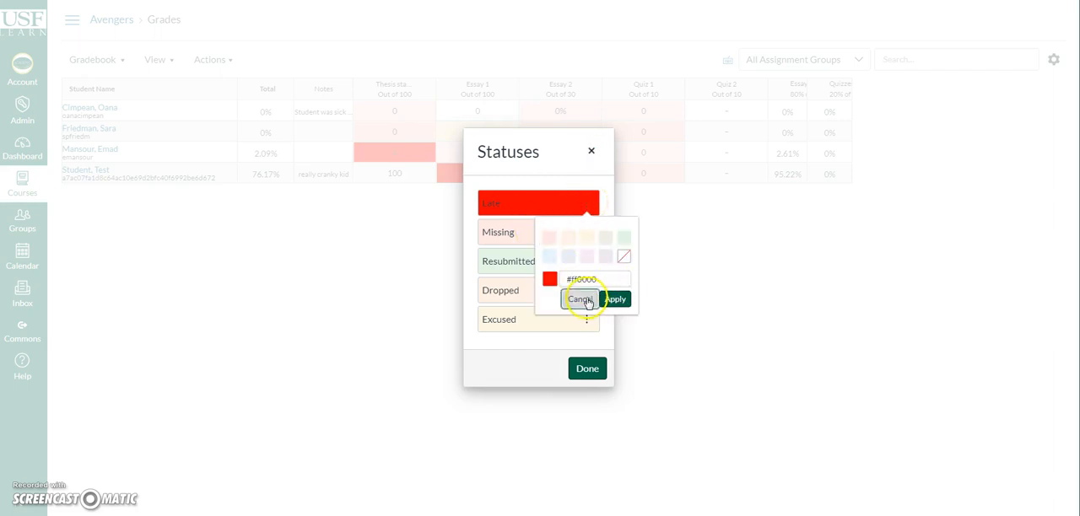
left_click(580, 299)
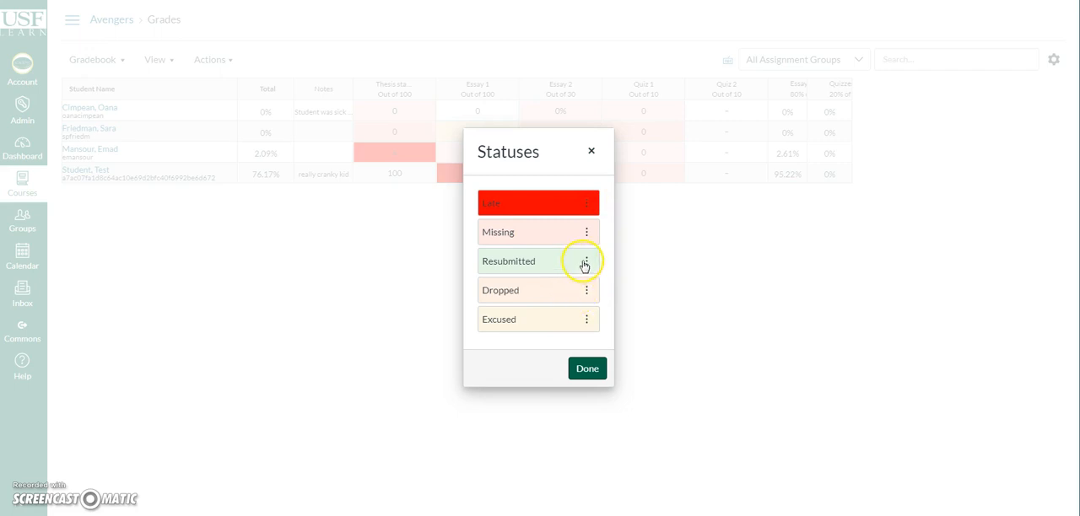
Step: Set the Excused status color to the preset light orange, #FEF0E5
left_click(586, 319)
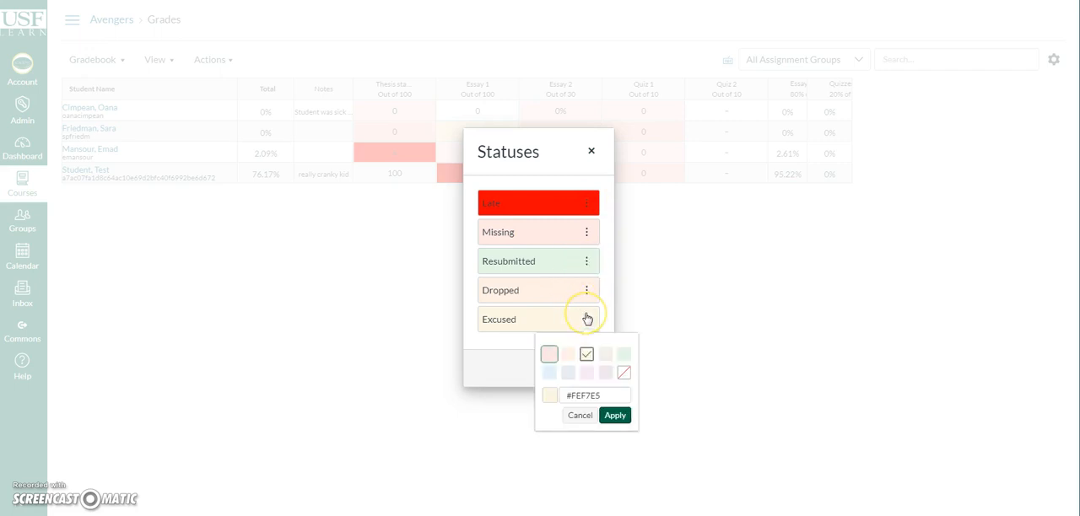
left_click(569, 355)
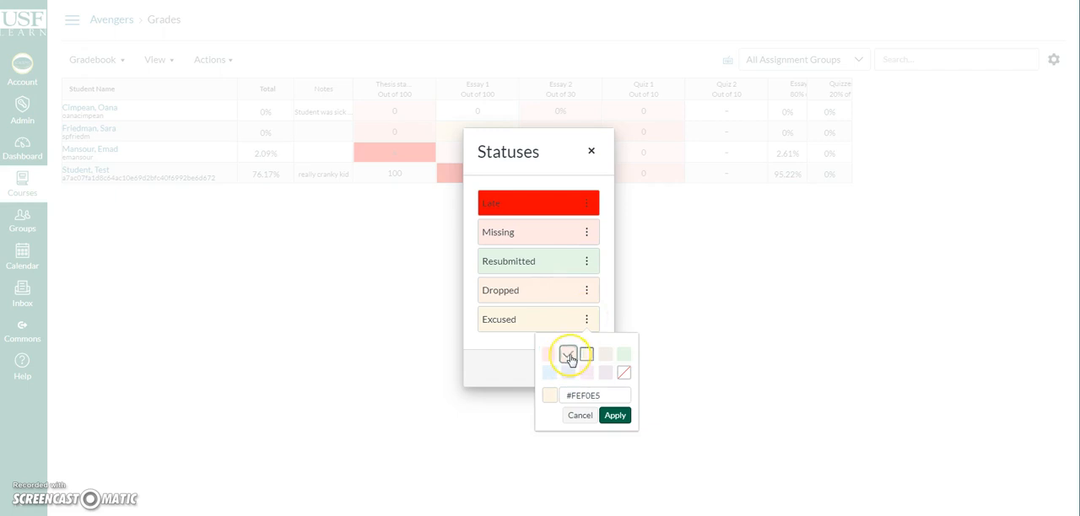
left_click(615, 415)
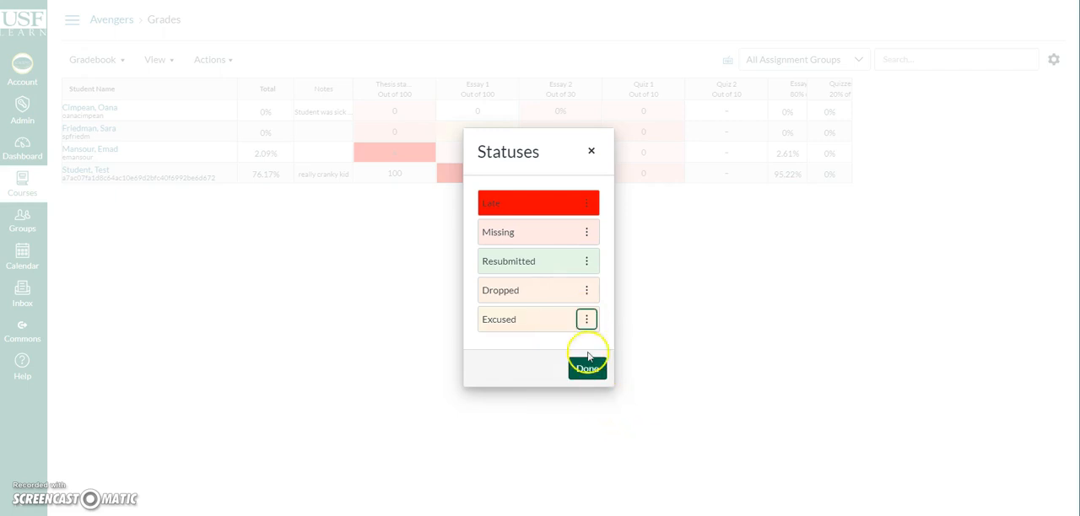
left_click(586, 318)
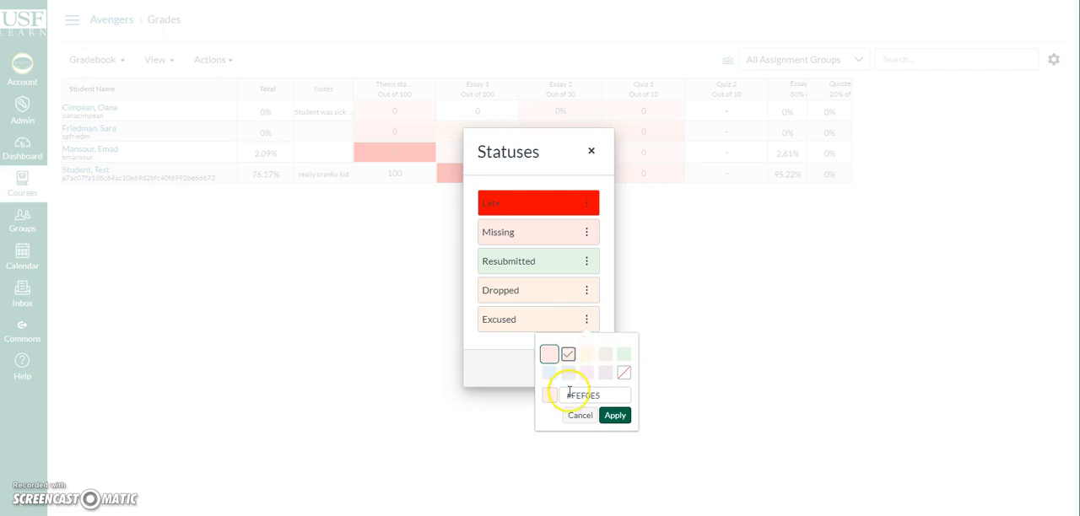
double_click(576, 394)
left_click(653, 386)
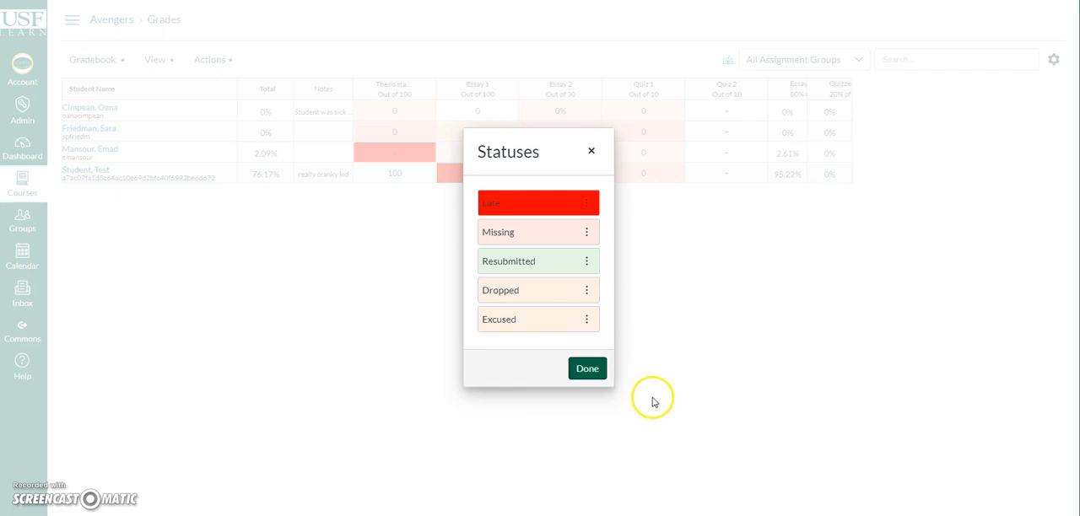
Step: Set the Excused status color to the yellow hex code #Ff0 and finish editing the statuses
left_click(586, 318)
double_click(612, 394)
type("f0")
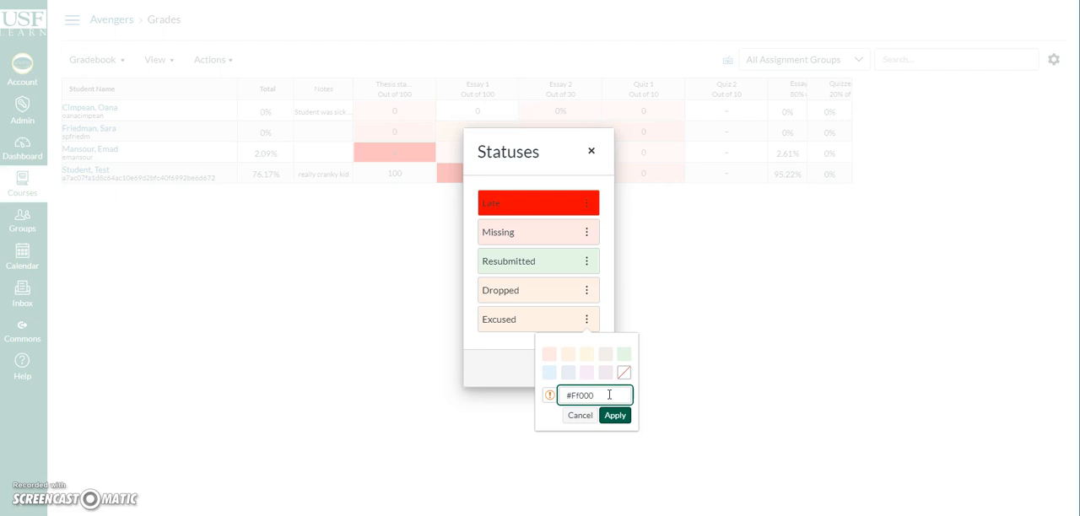
left_click(615, 415)
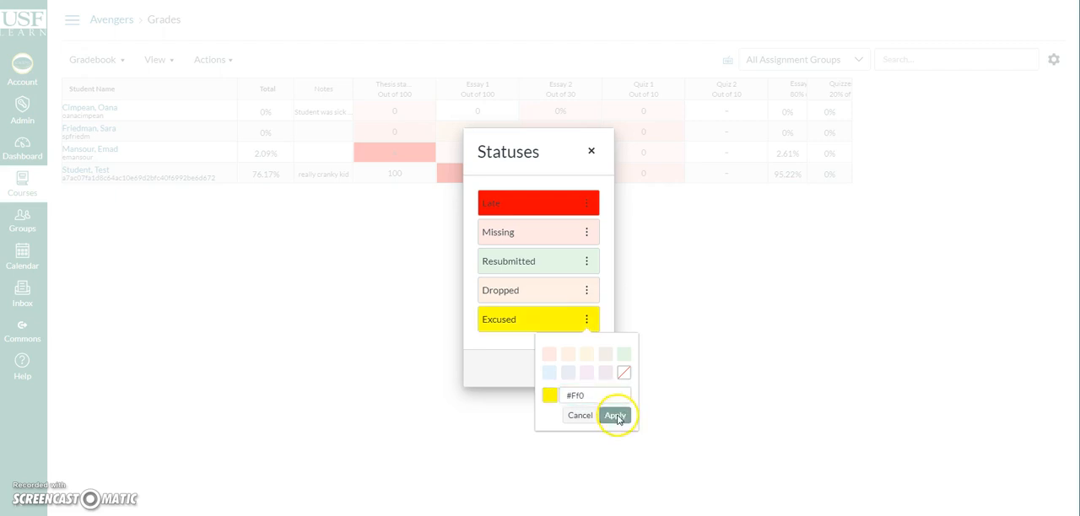
left_click(588, 370)
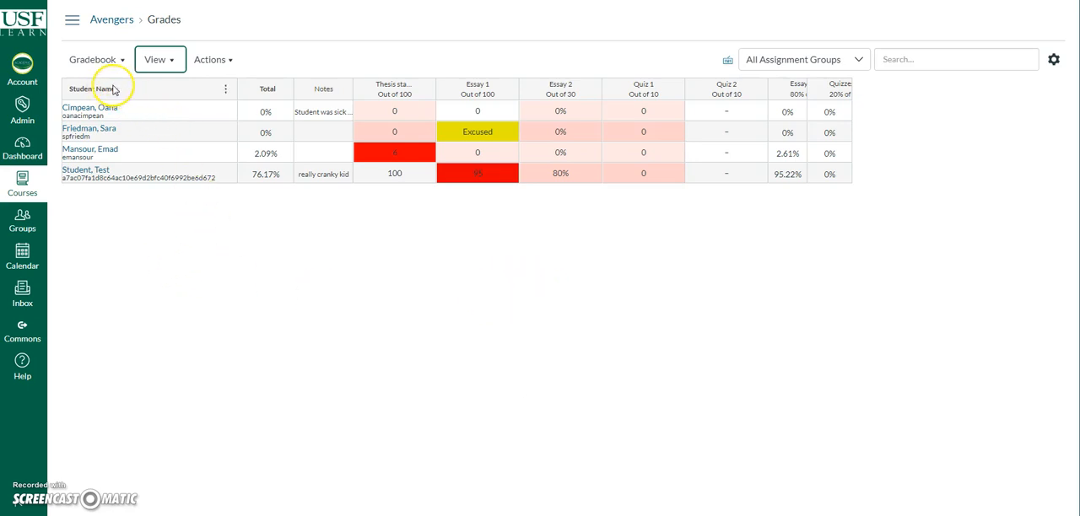
Step: Review the secondary info and sort options of the Student Name column
left_click(226, 91)
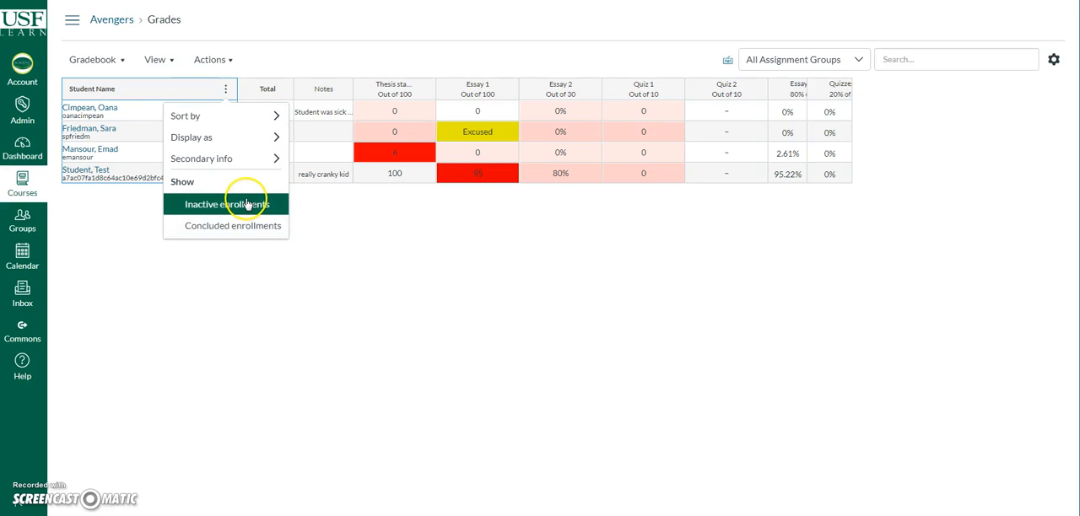
mouse_move(247, 158)
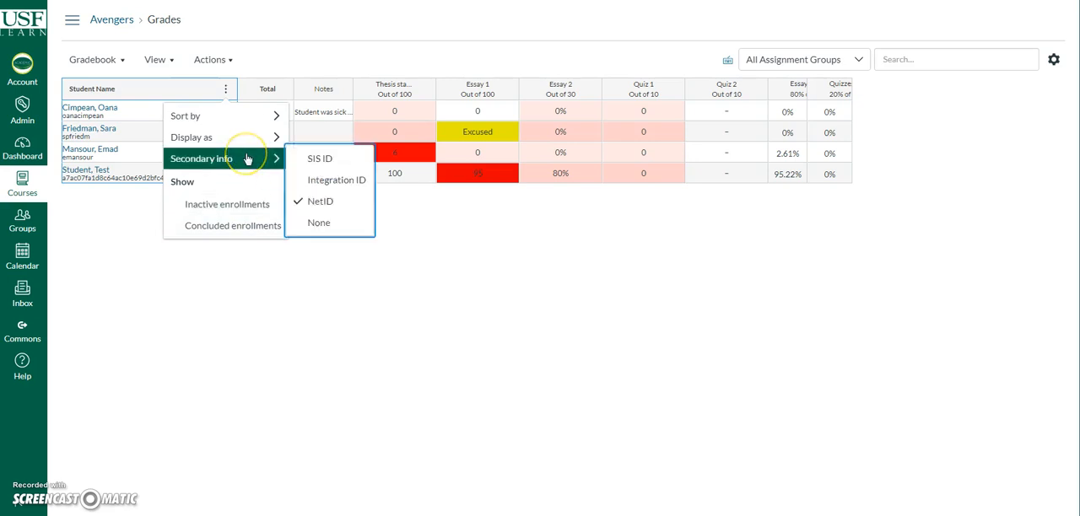
left_click(295, 161)
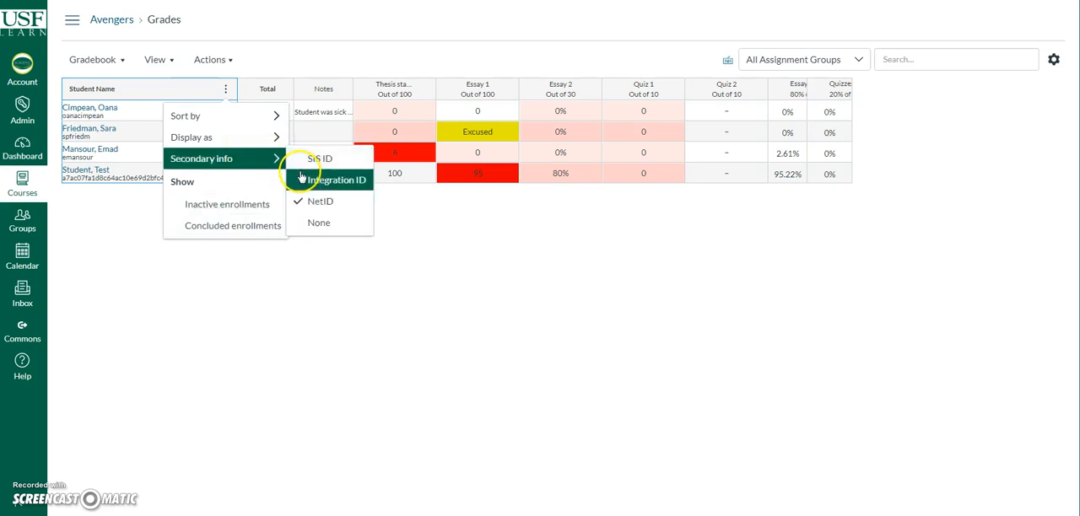
left_click(206, 159)
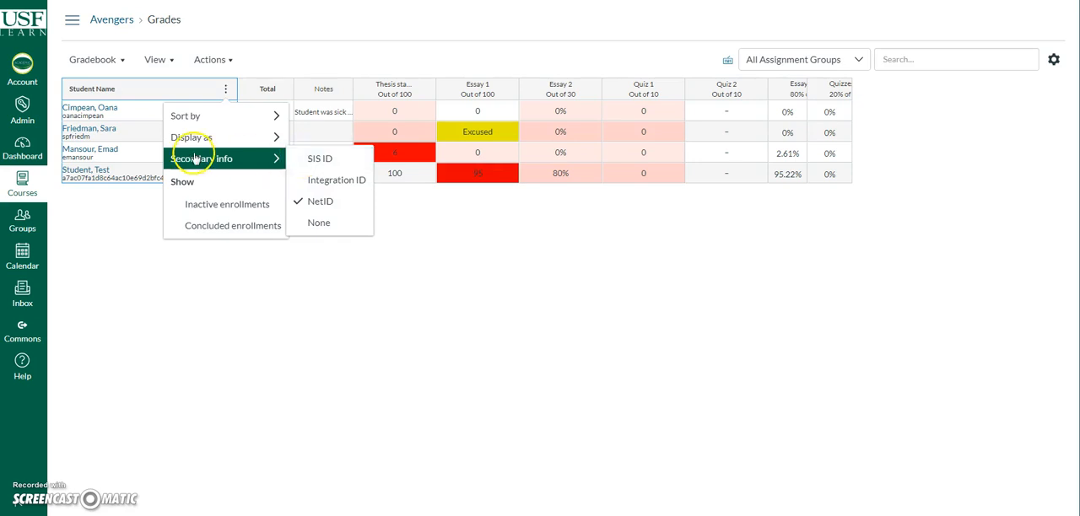
left_click(201, 116)
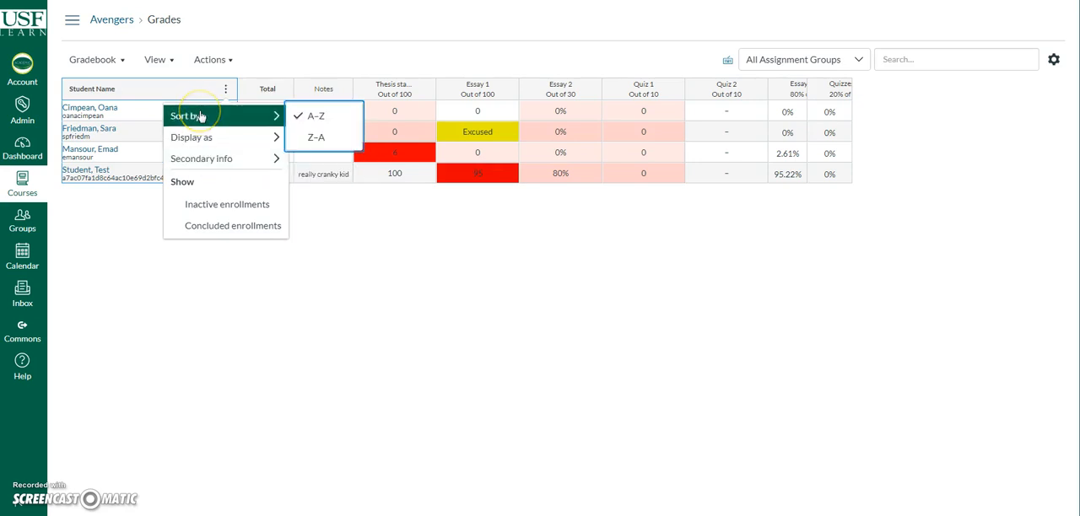
Step: Display student names with the first name first, and switch them back to last name first
left_click(205, 137)
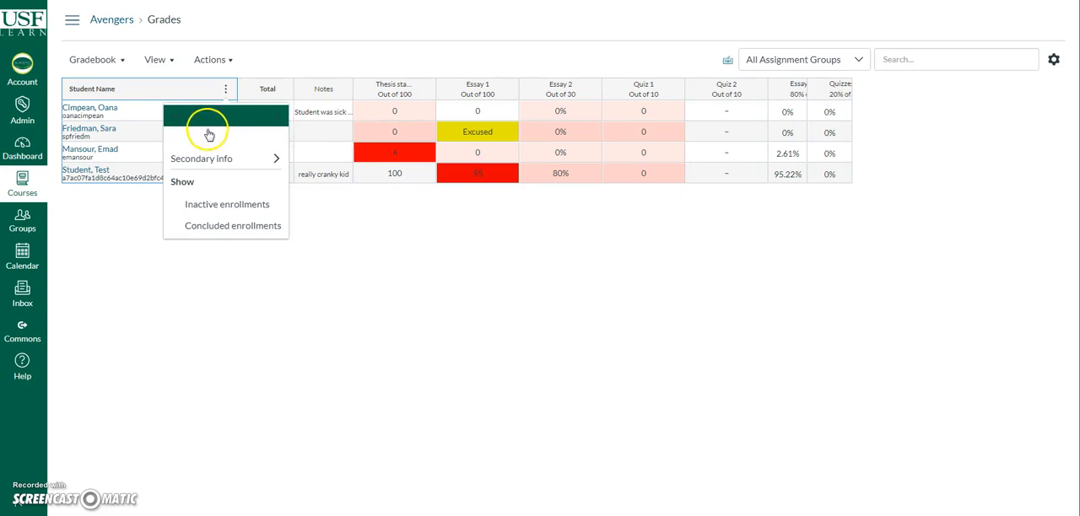
left_click(341, 145)
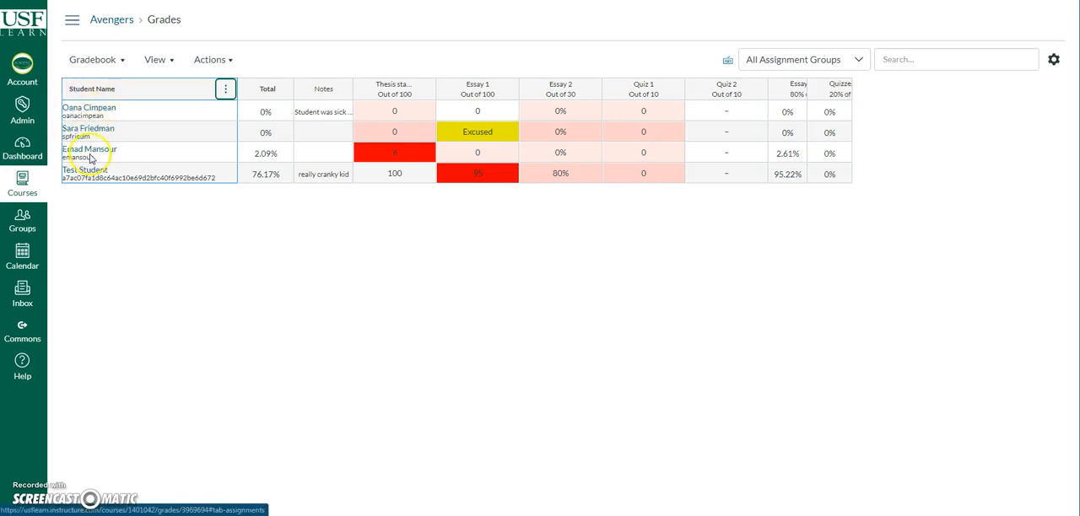
left_click(226, 90)
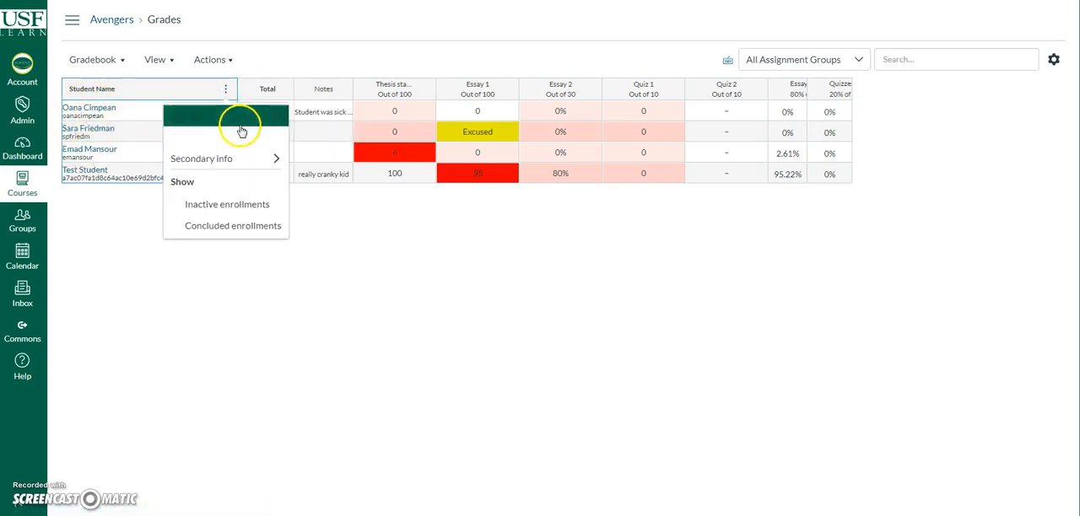
mouse_move(255, 137)
left_click(317, 158)
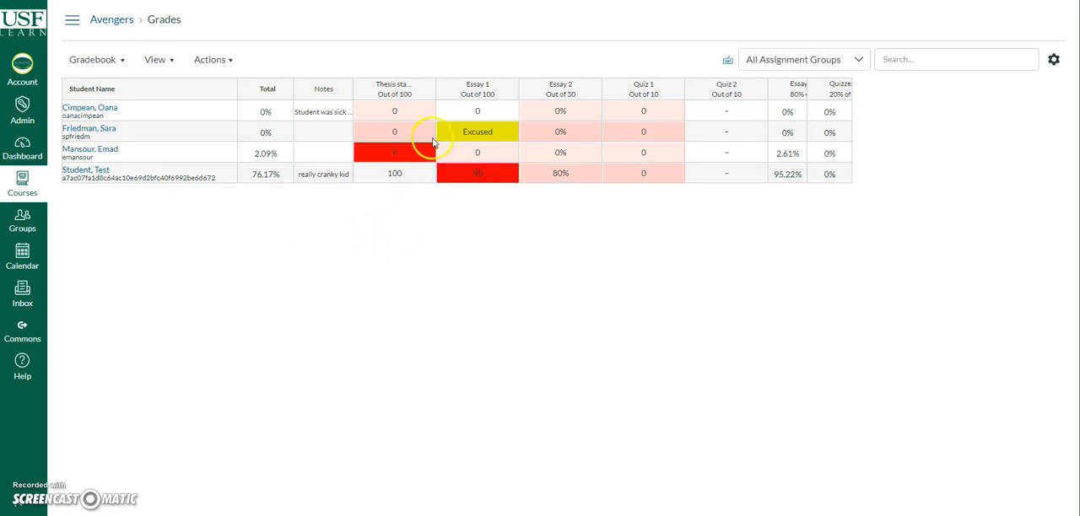
Step: Review the Thesis assignment column's options, including sorting and grade entry format, keeping grade entry as Points
left_click(426, 91)
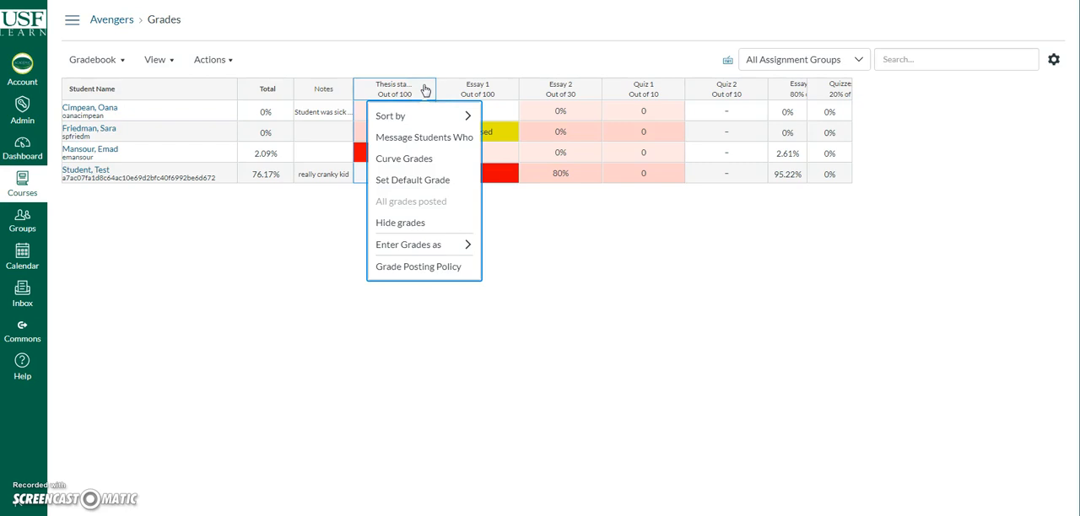
left_click(439, 116)
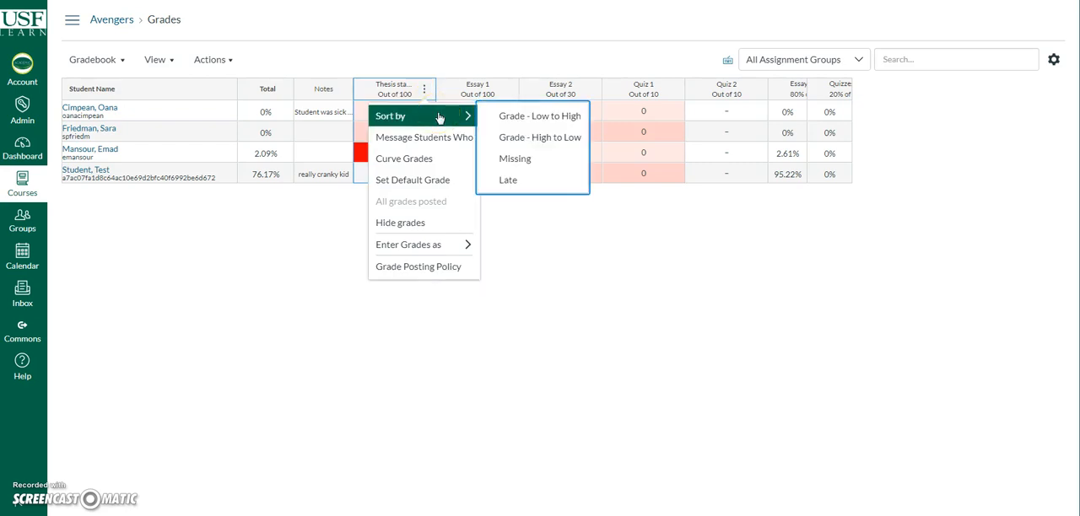
left_click(435, 140)
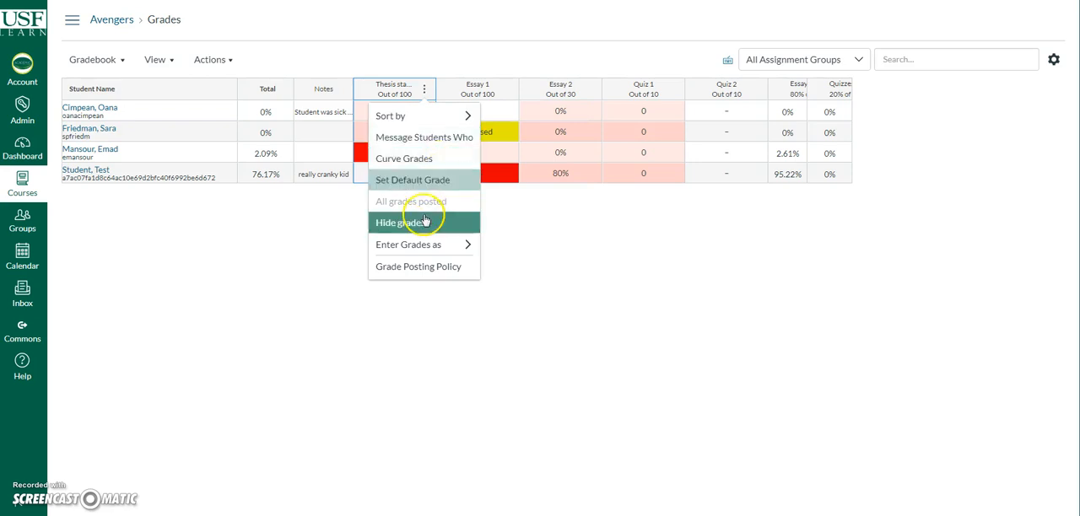
left_click(434, 243)
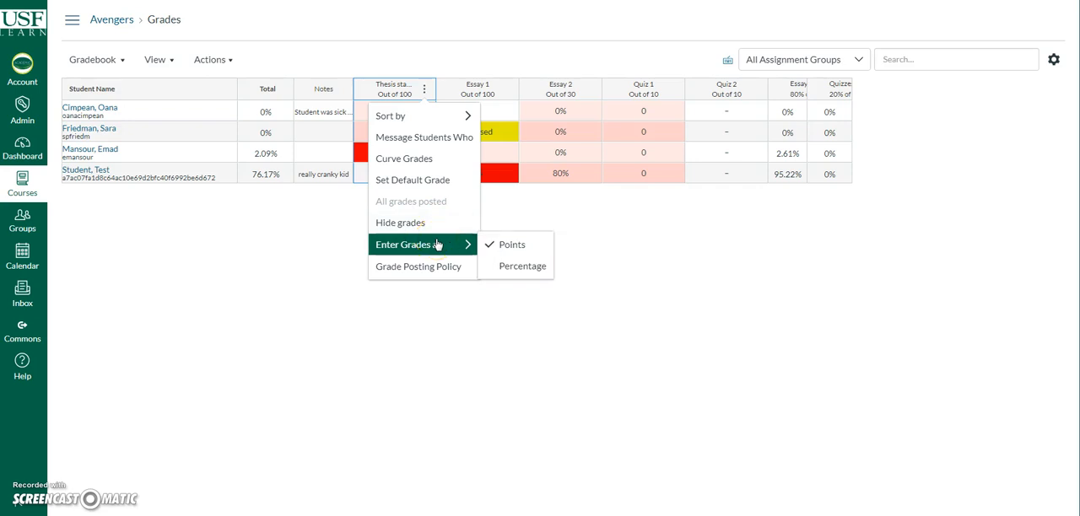
left_click(527, 244)
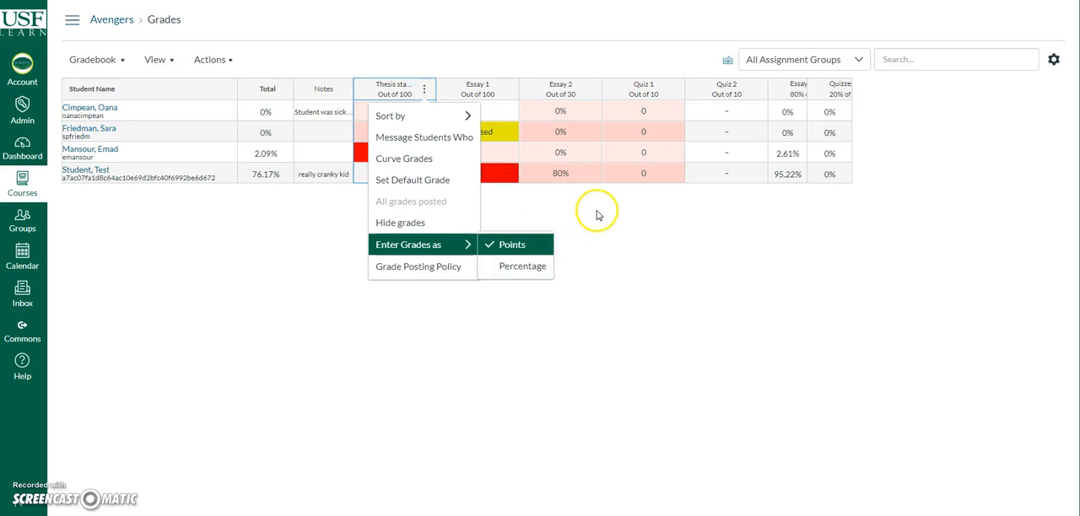
left_click(571, 196)
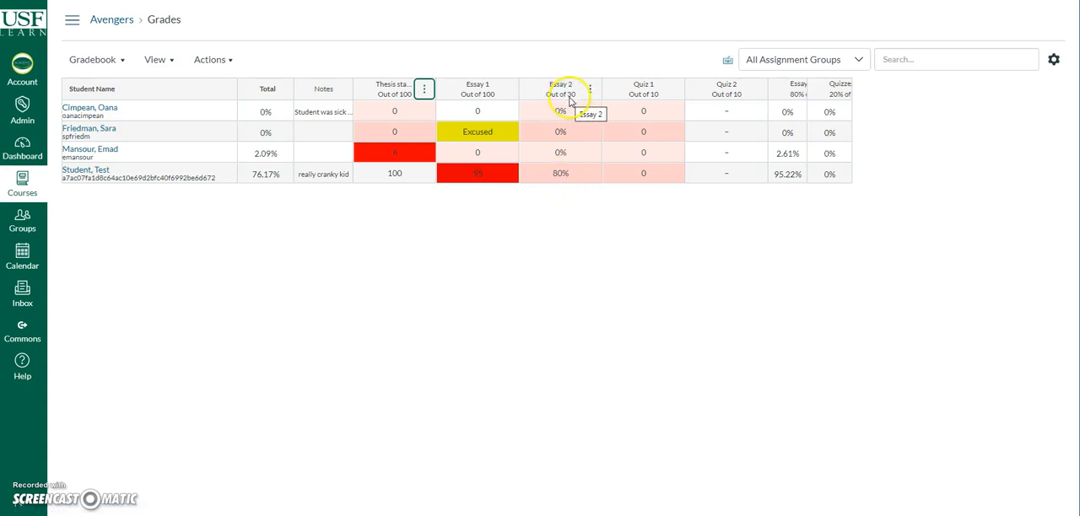
left_click(593, 231)
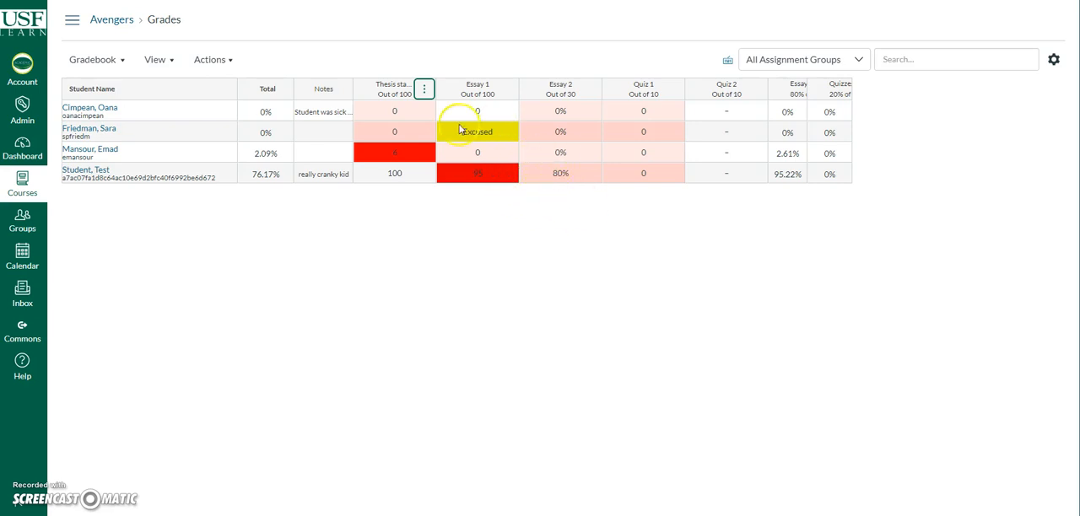
Step: Examine the sort choices for the Thesis statement column, including grade order, Missing and Late
left_click(422, 91)
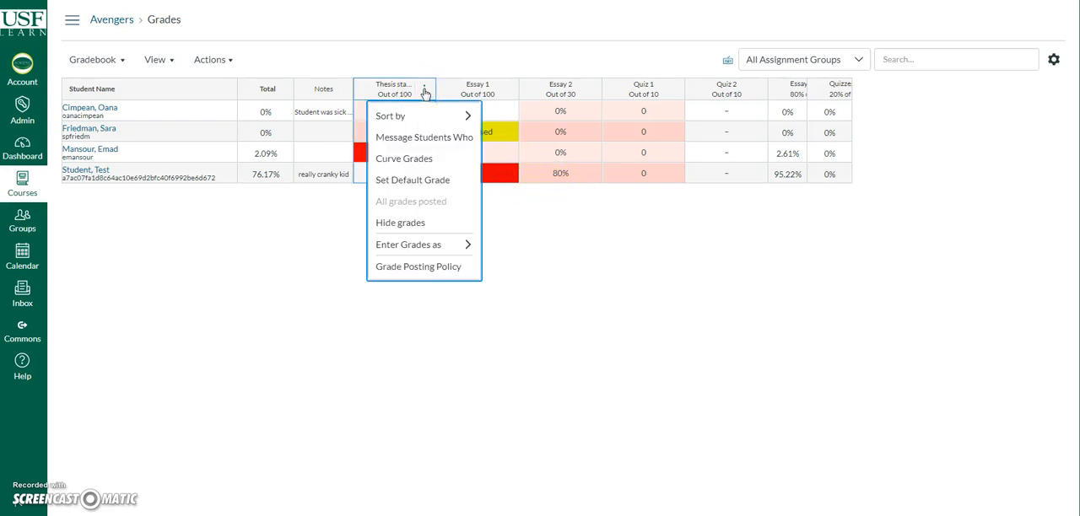
mouse_move(436, 123)
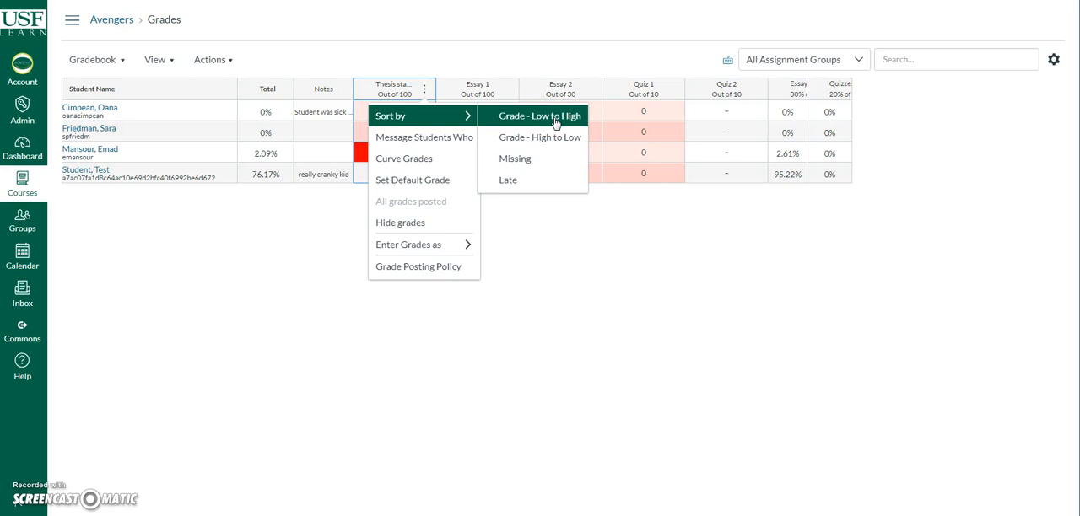
left_click(516, 160)
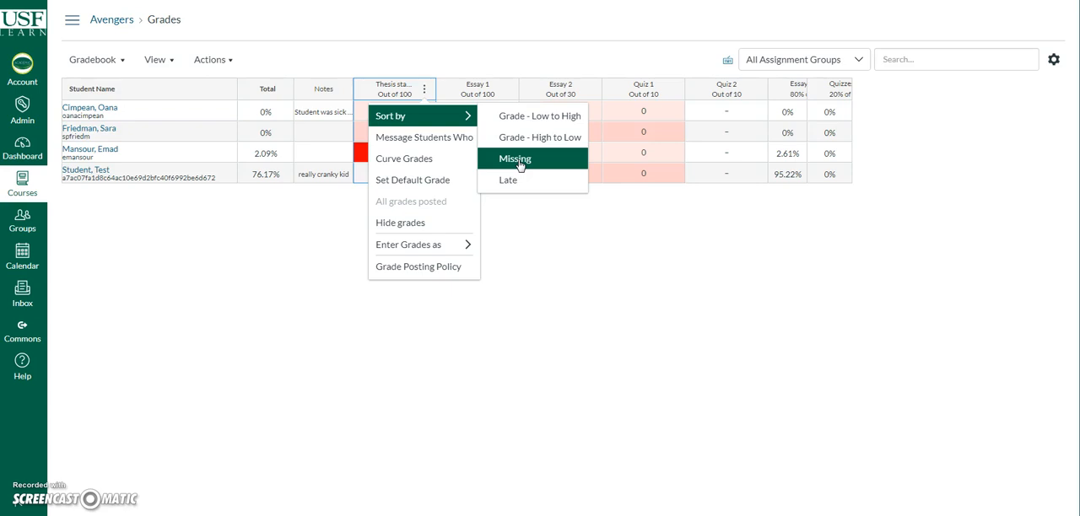
left_click(564, 48)
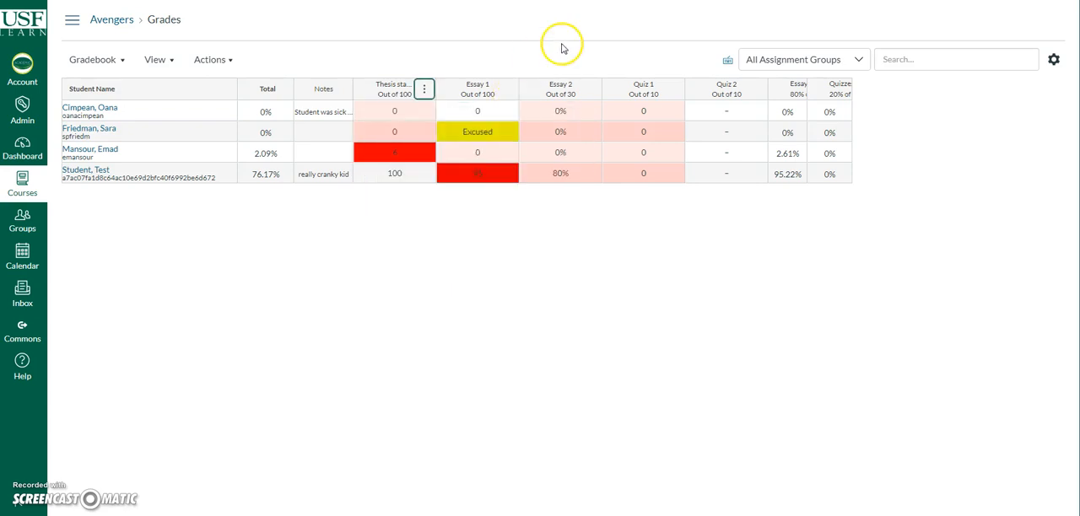
Step: Enter 9 as the first student's Quiz 1 grade, and set that submission's status to Excused in the grade details
left_click(642, 112)
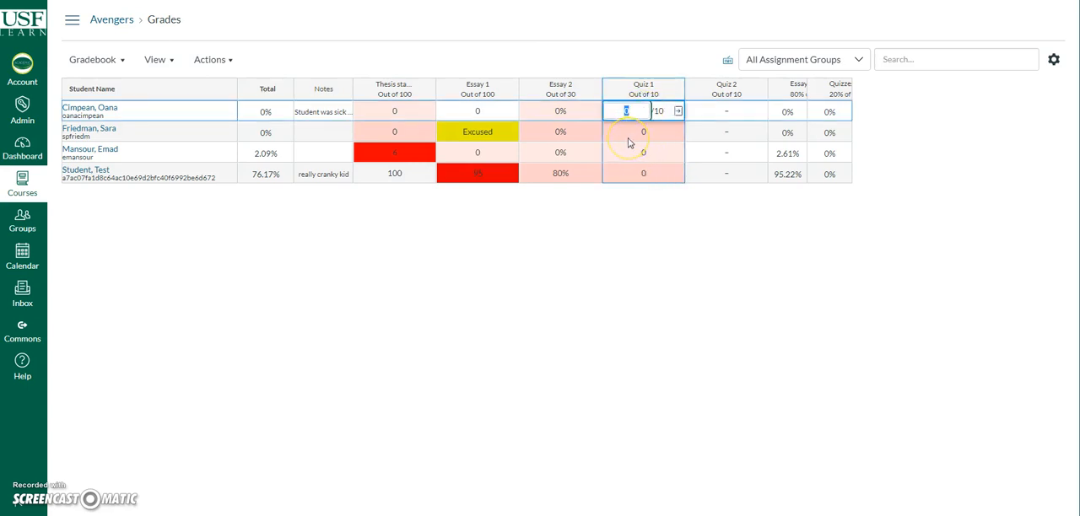
left_click(678, 112)
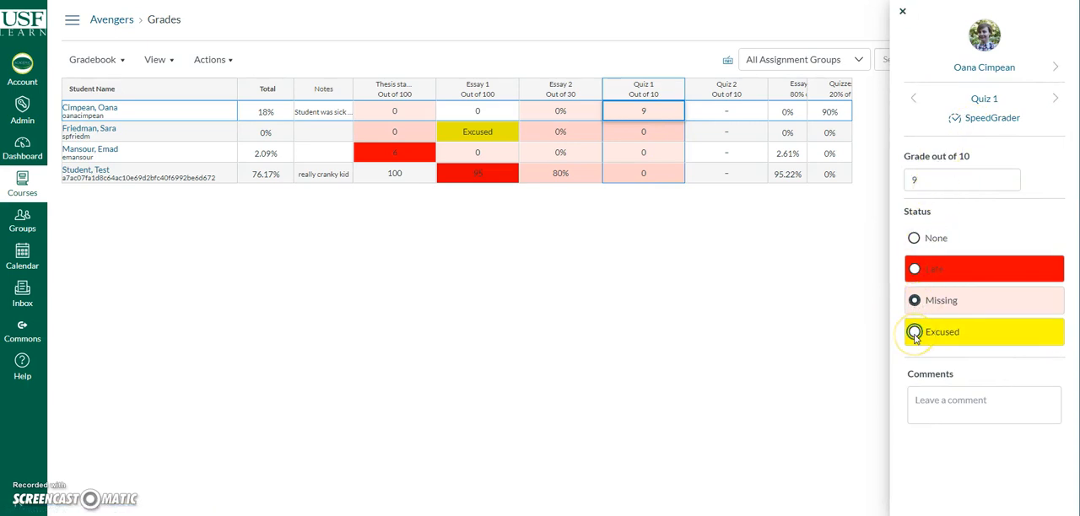
left_click(915, 333)
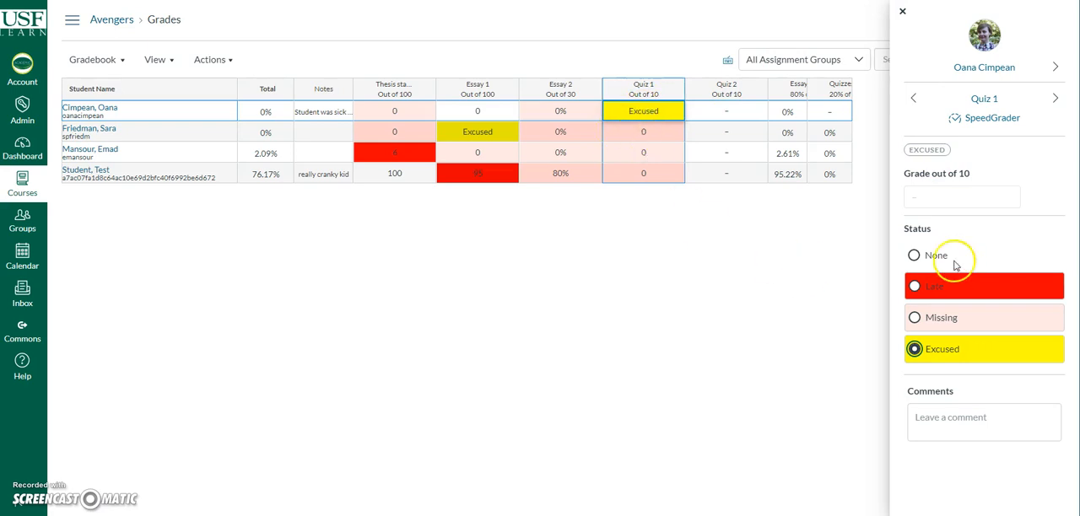
left_click(966, 418)
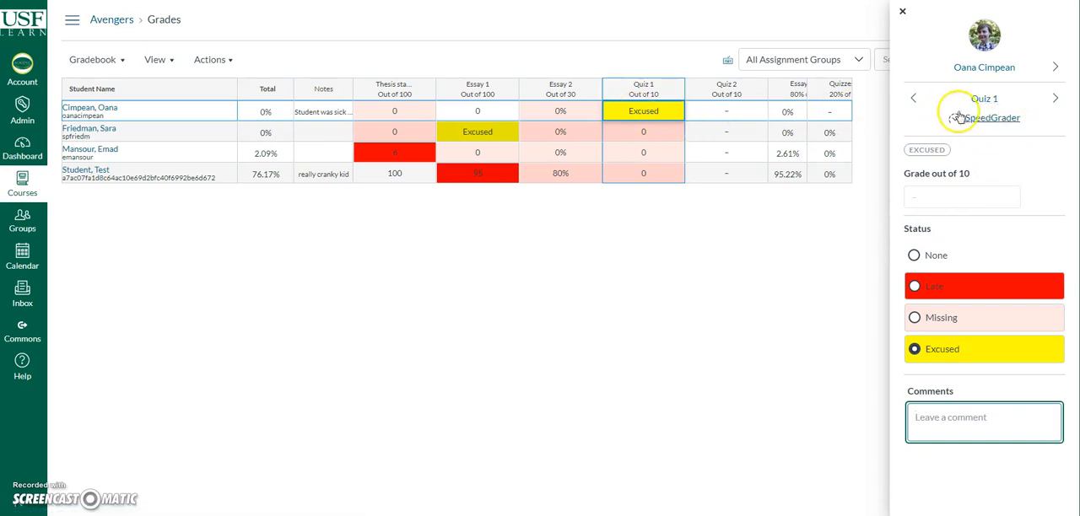
left_click(1010, 126)
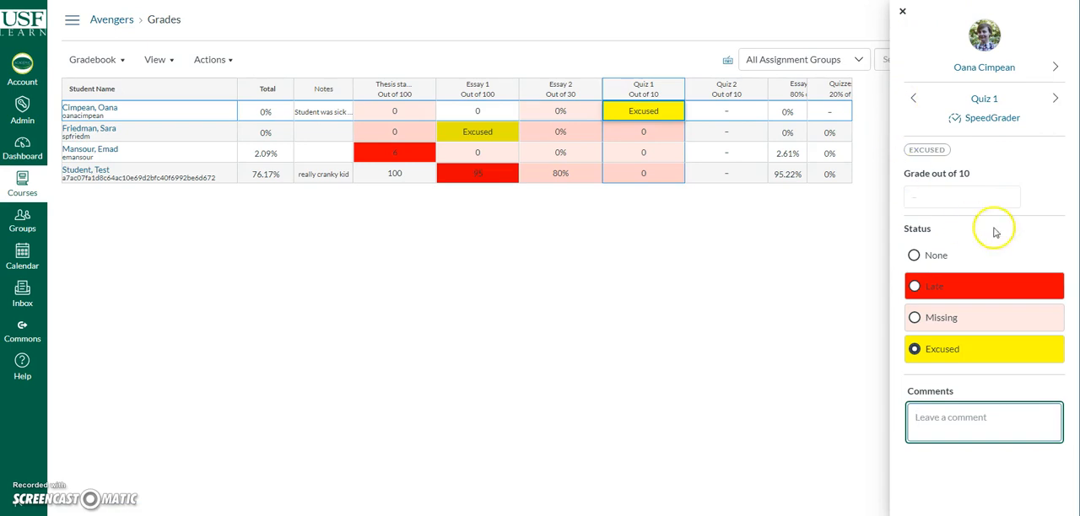
Step: Browse the first student's grade details back to the Thesis statement and forward again to Essay 2
left_click(912, 101)
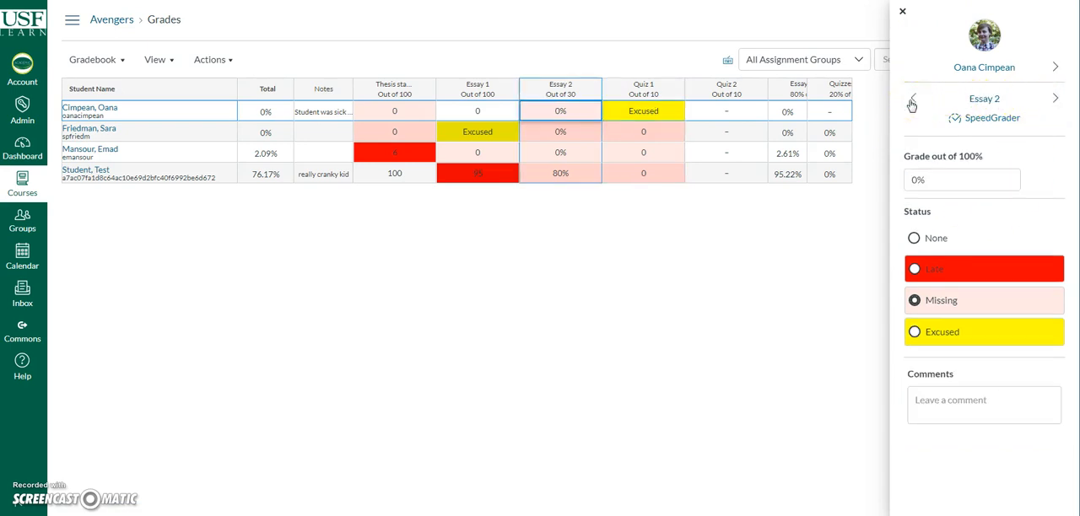
left_click(912, 101)
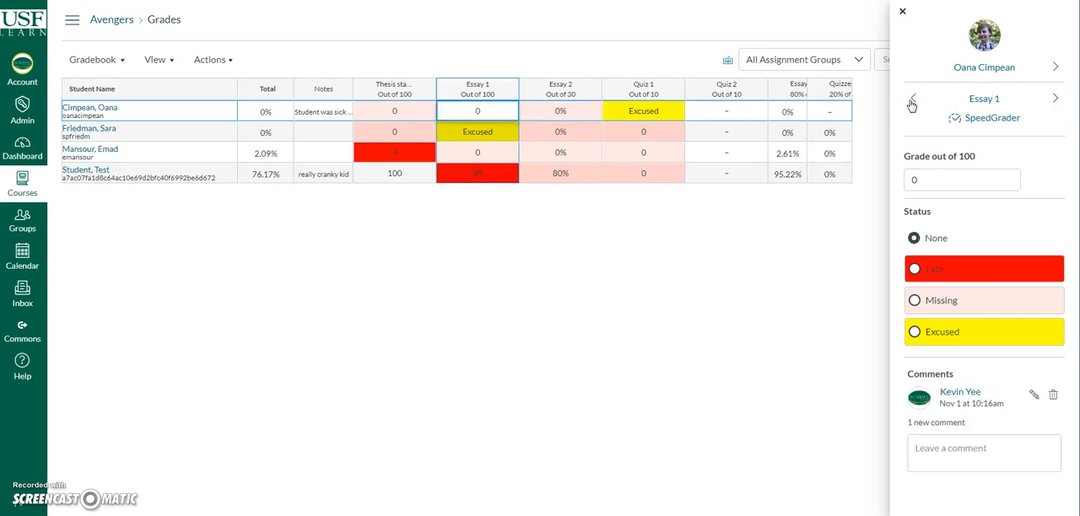
left_click(911, 101)
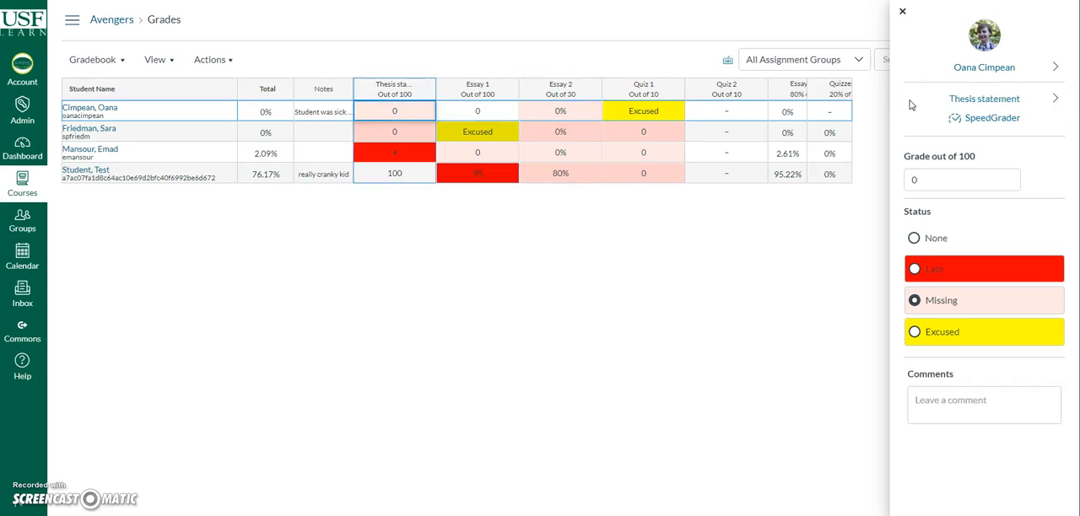
left_click(1055, 99)
left_click(1057, 100)
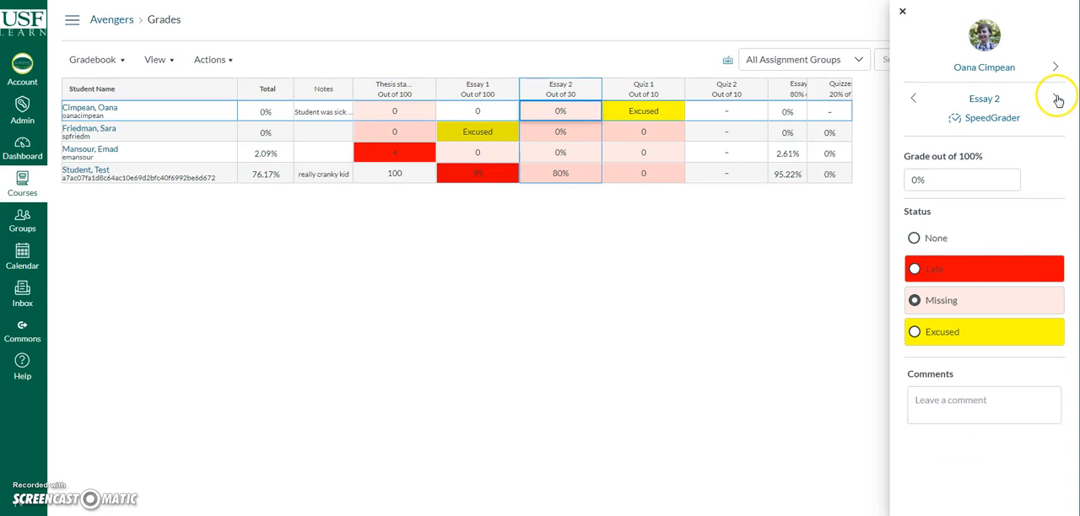
Step: View the Essay 2 grade details of the second and third students, and close the details
left_click(1055, 67)
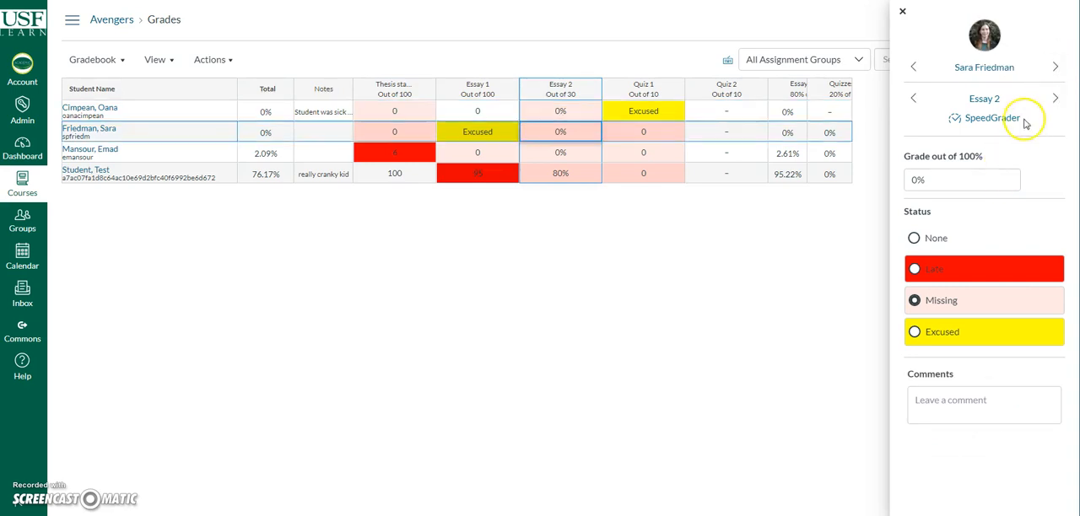
left_click(1056, 68)
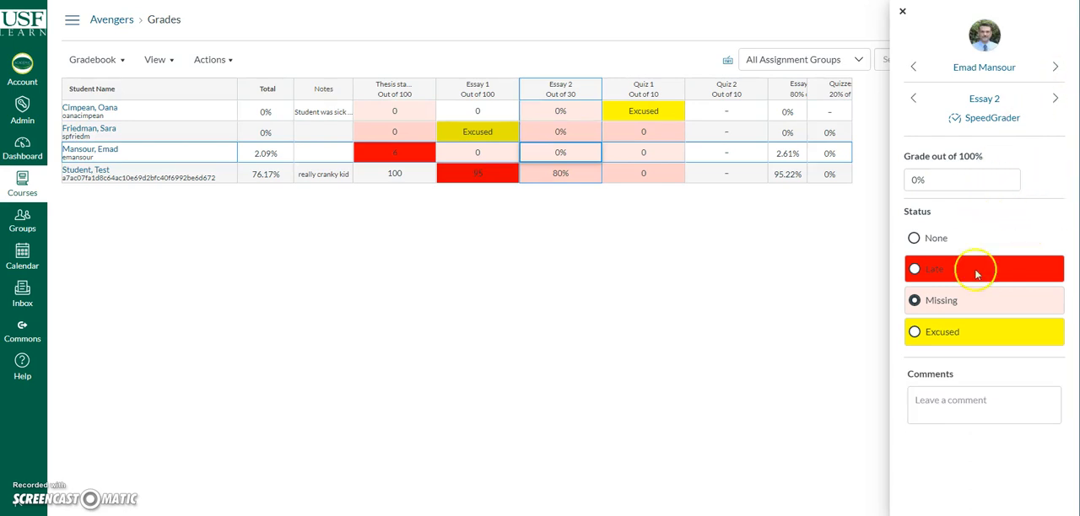
left_click(904, 13)
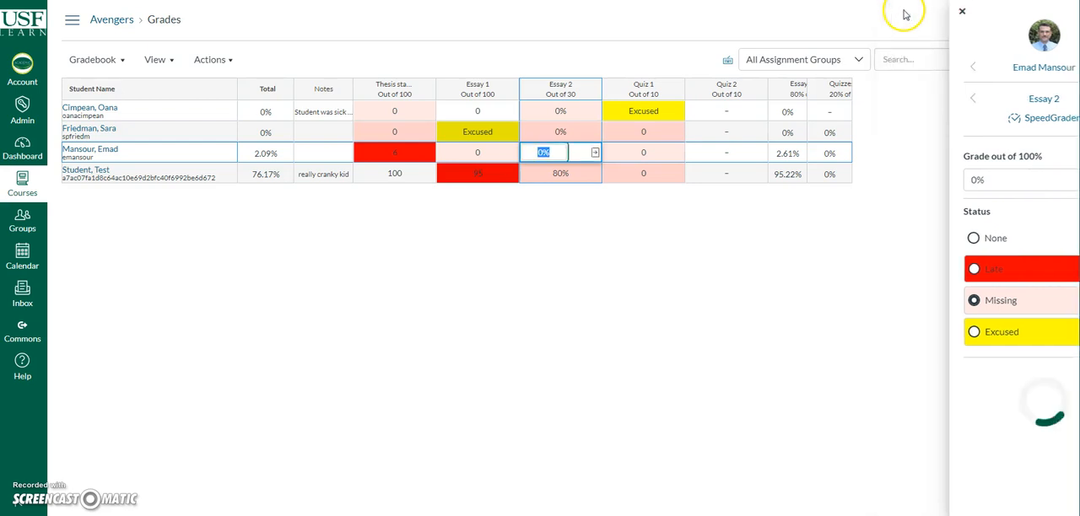
Step: Review the list of gradebook keyboard shortcuts and close it
left_click(727, 62)
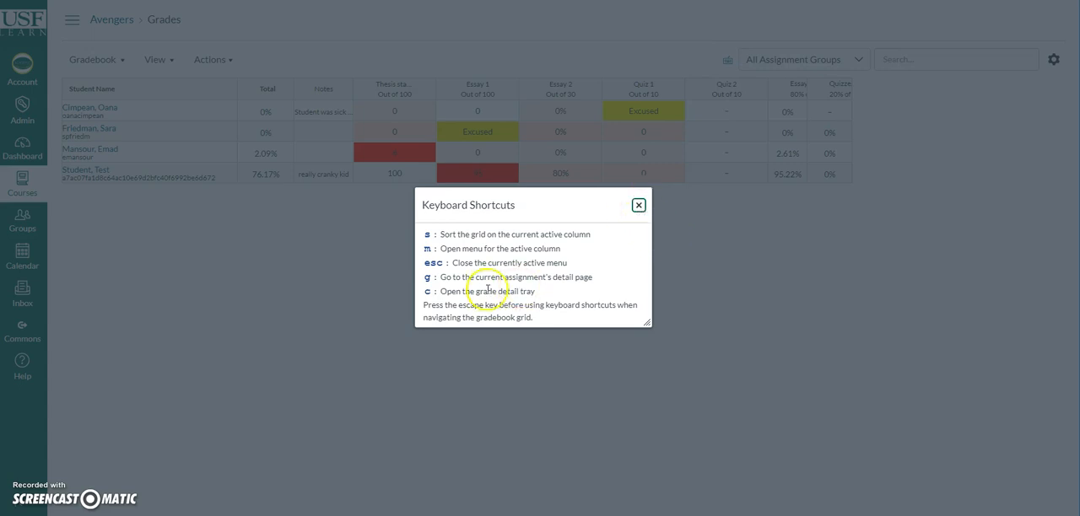
left_click(639, 205)
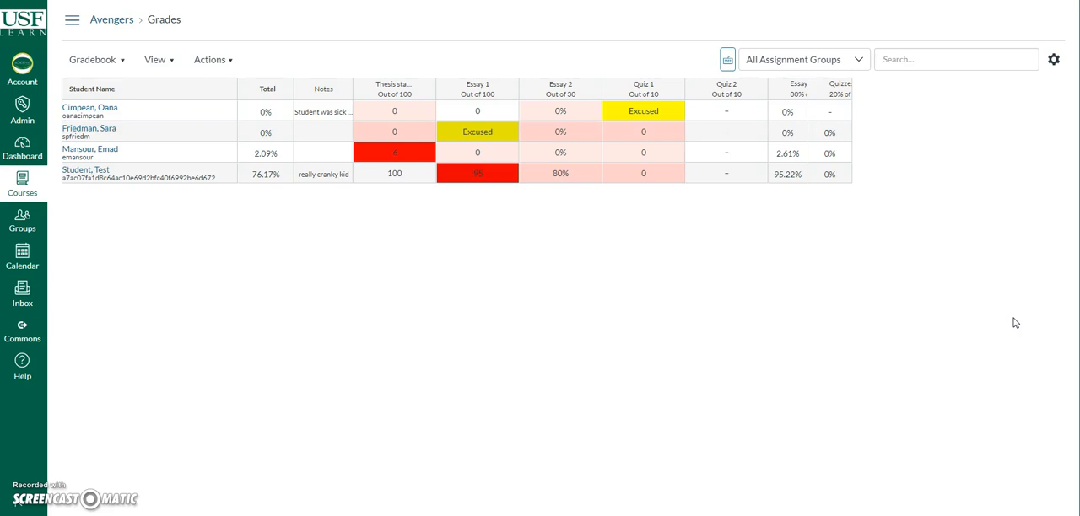
Step: Enter "bit.l" in the gradebook search
left_click(935, 63)
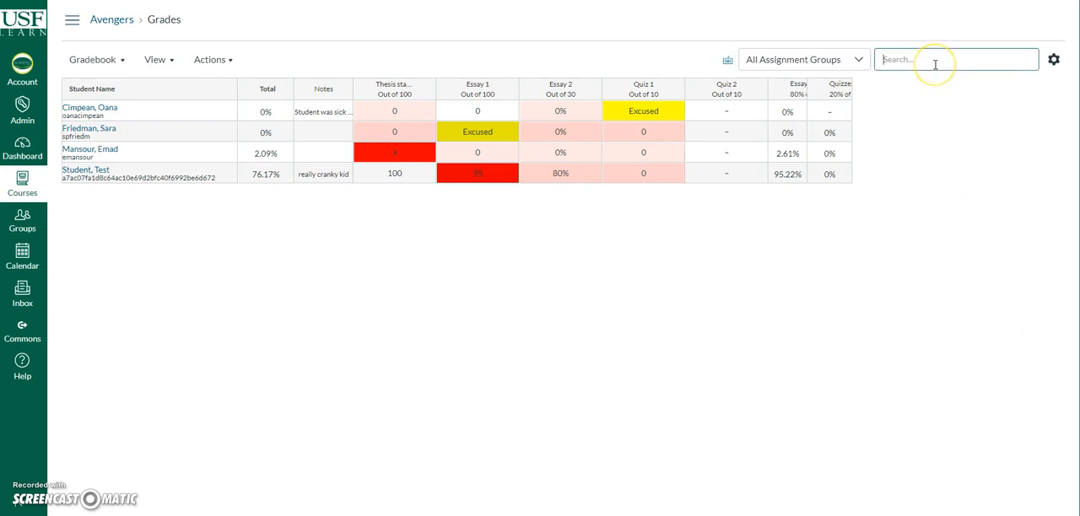
type("bit.l")
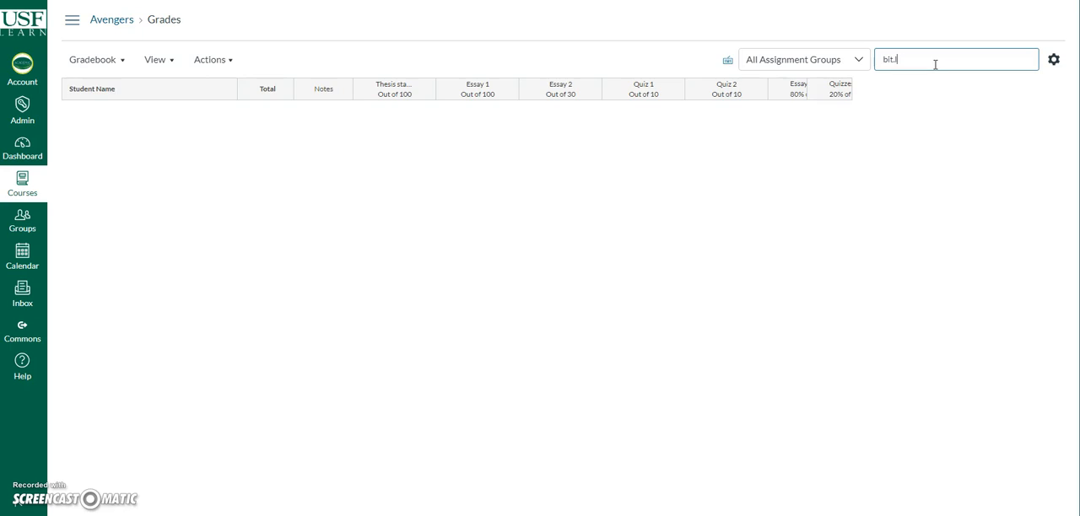